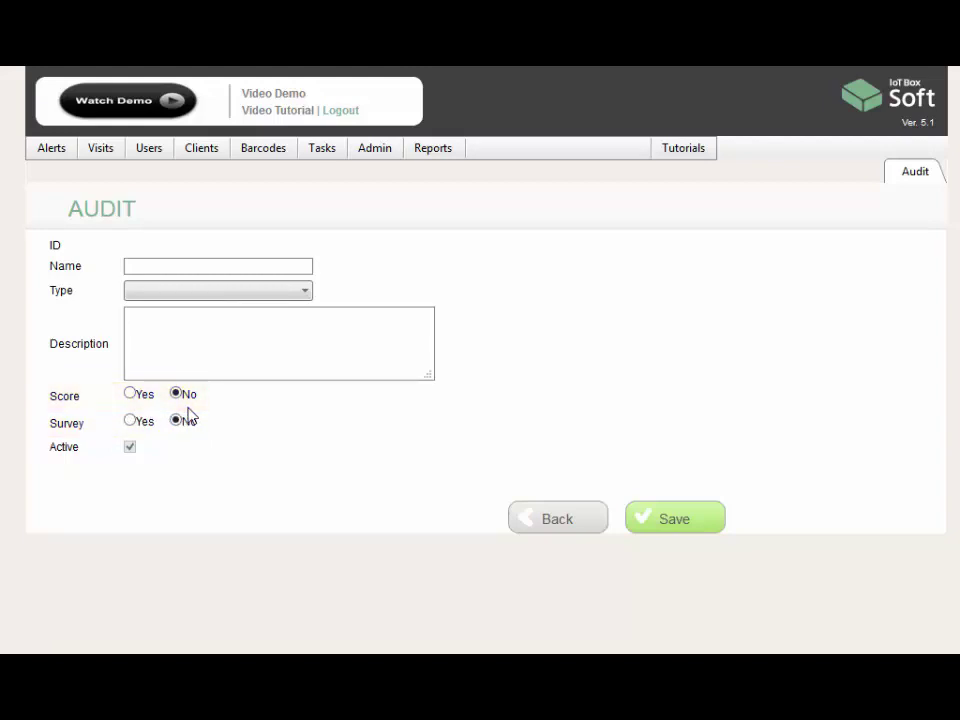
Name the new audit "pest control visit" and save it
{"action": "left_click", "coordinate": [295, 270]}
{"action": "type", "text": "pest"}
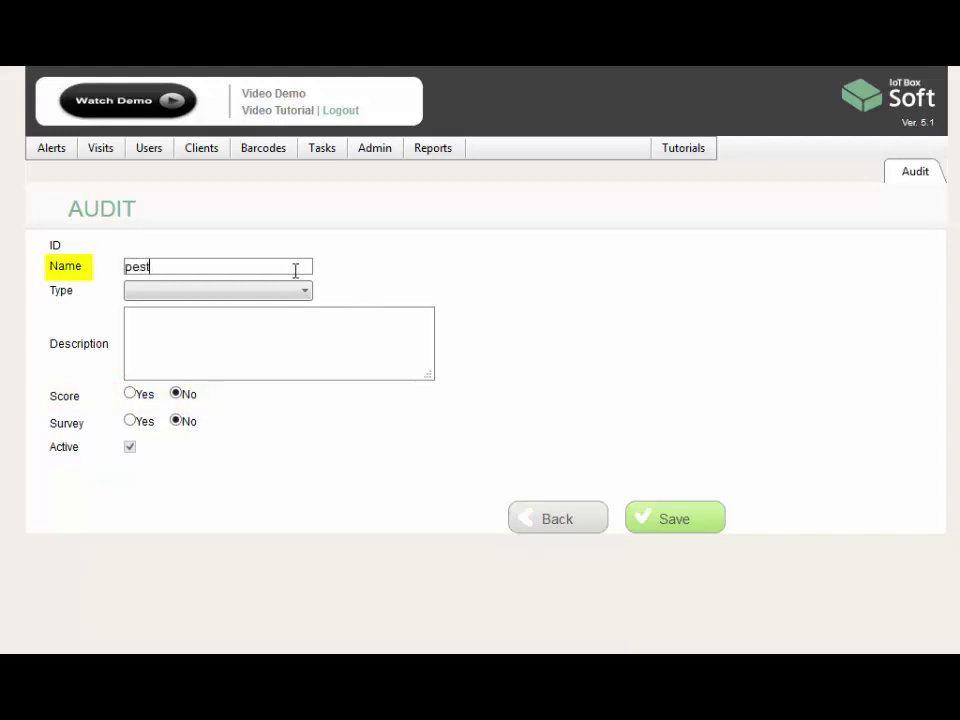
{"action": "type", "text": " control"}
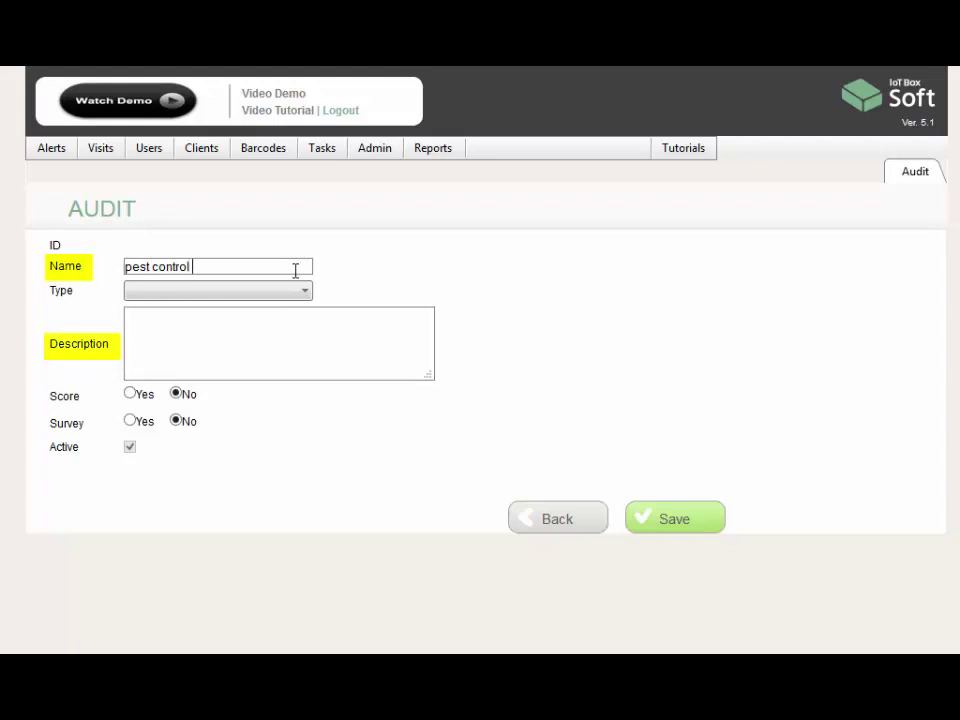
{"action": "type", "text": " visit"}
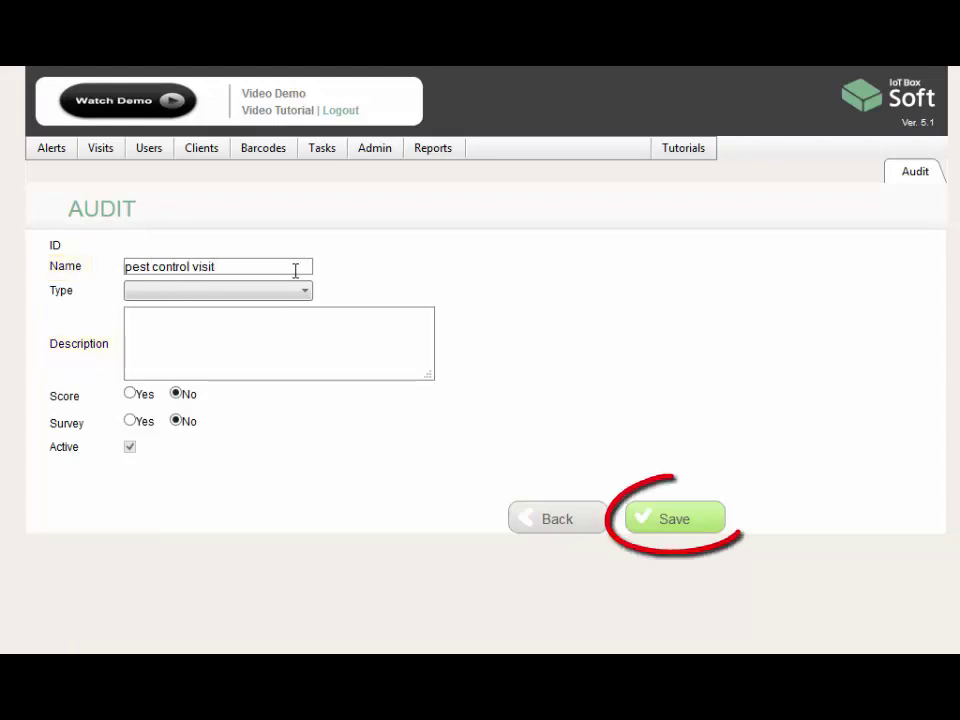
{"action": "left_click", "coordinate": [317, 362]}
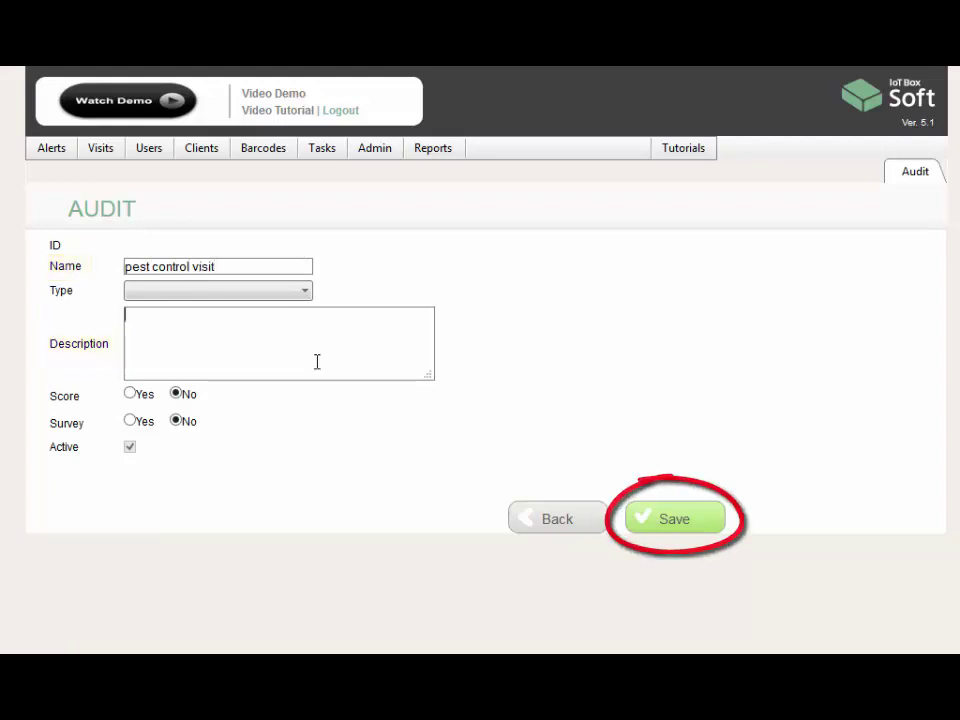
{"action": "left_click", "coordinate": [670, 536]}
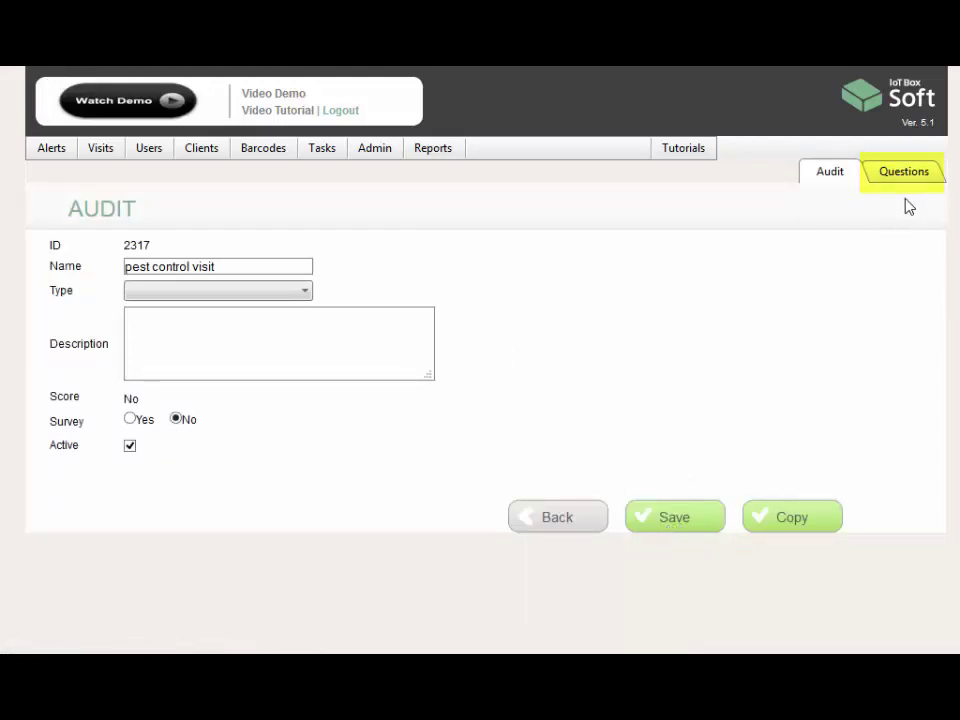
Add a non-mandatory Yes/No question with the text "New client?" to the audit, save it and return to the question list
{"action": "left_click", "coordinate": [904, 182]}
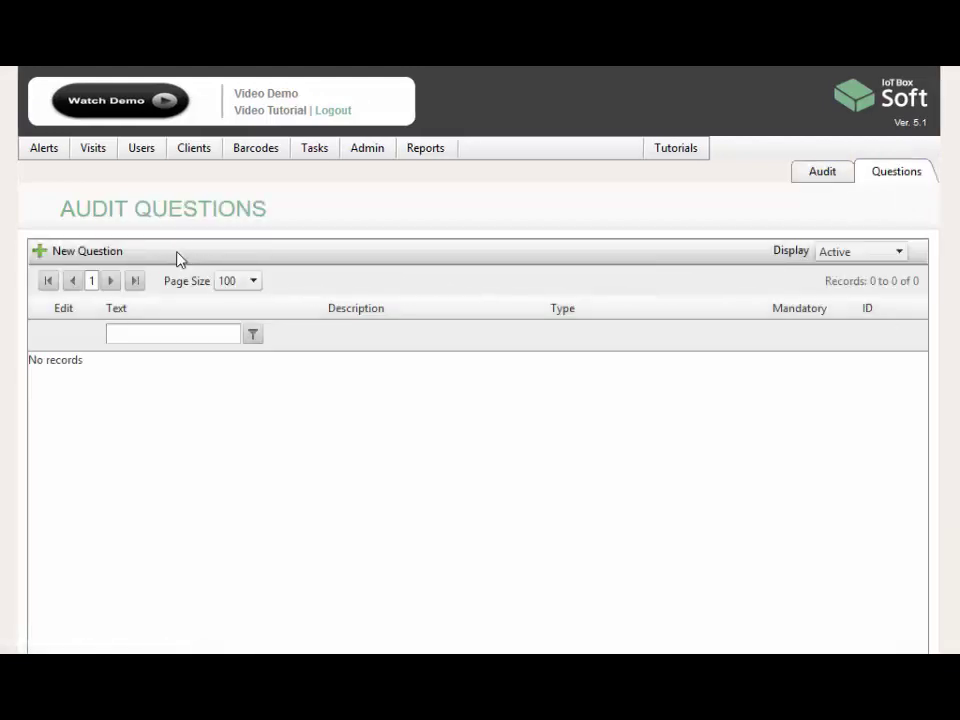
{"action": "left_click", "coordinate": [87, 252]}
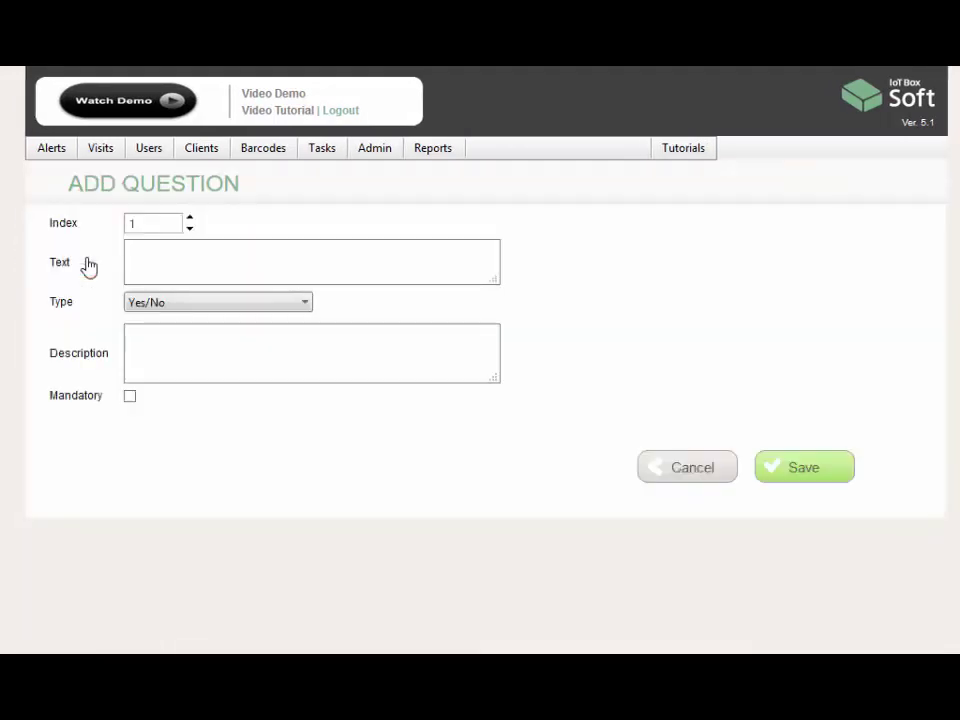
{"action": "left_click", "coordinate": [253, 302]}
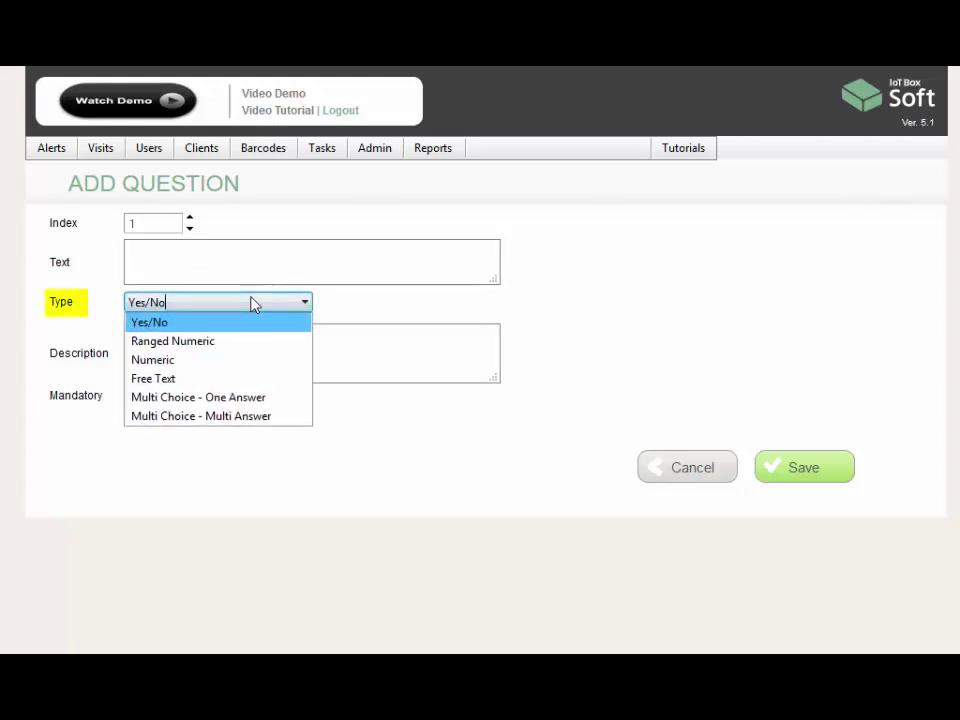
{"action": "left_click", "coordinate": [268, 322]}
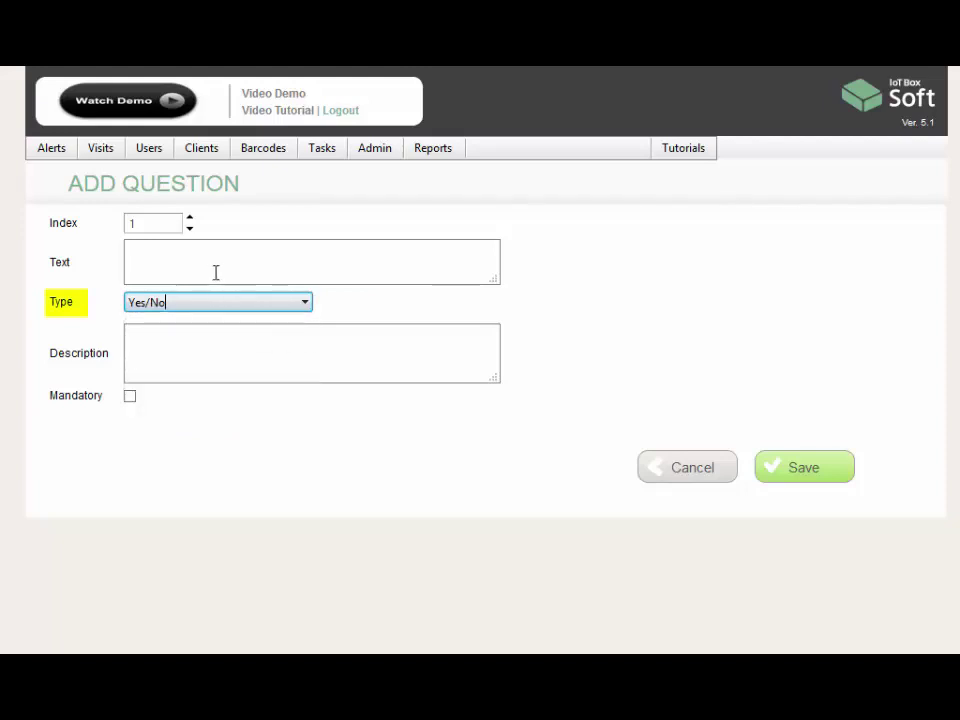
{"action": "left_click", "coordinate": [213, 271]}
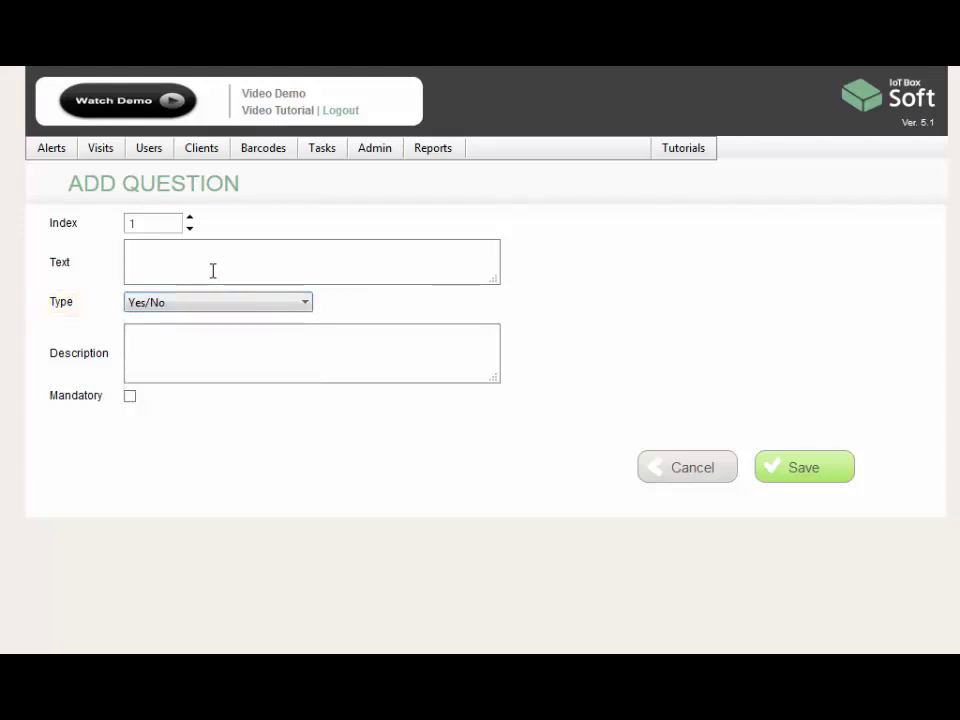
{"action": "type", "text": "New client?"}
{"action": "left_click", "coordinate": [130, 396]}
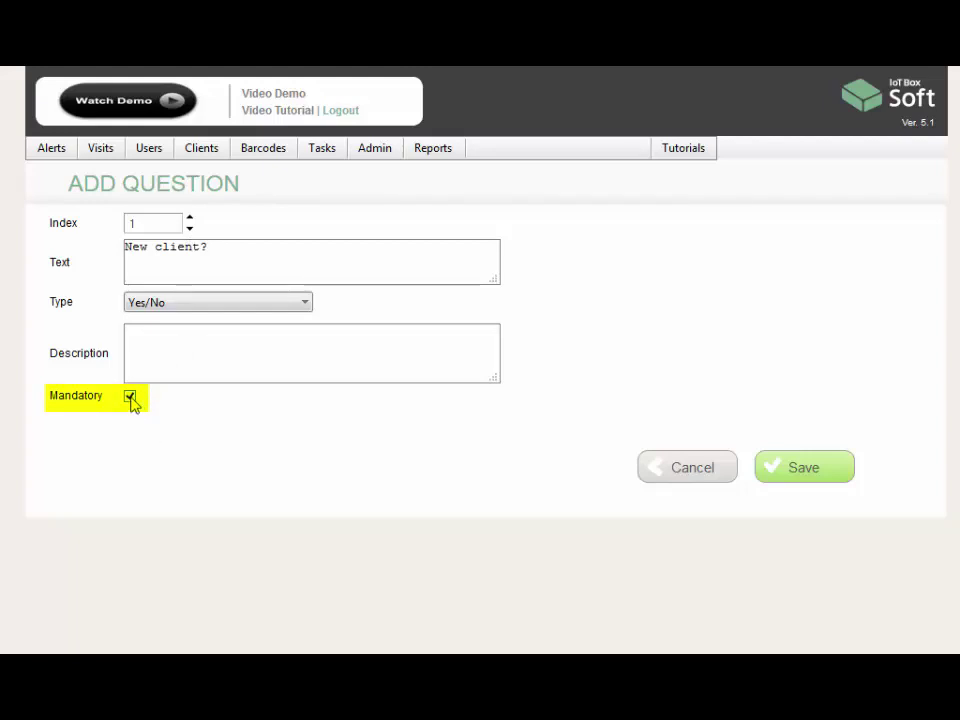
{"action": "left_click", "coordinate": [130, 396]}
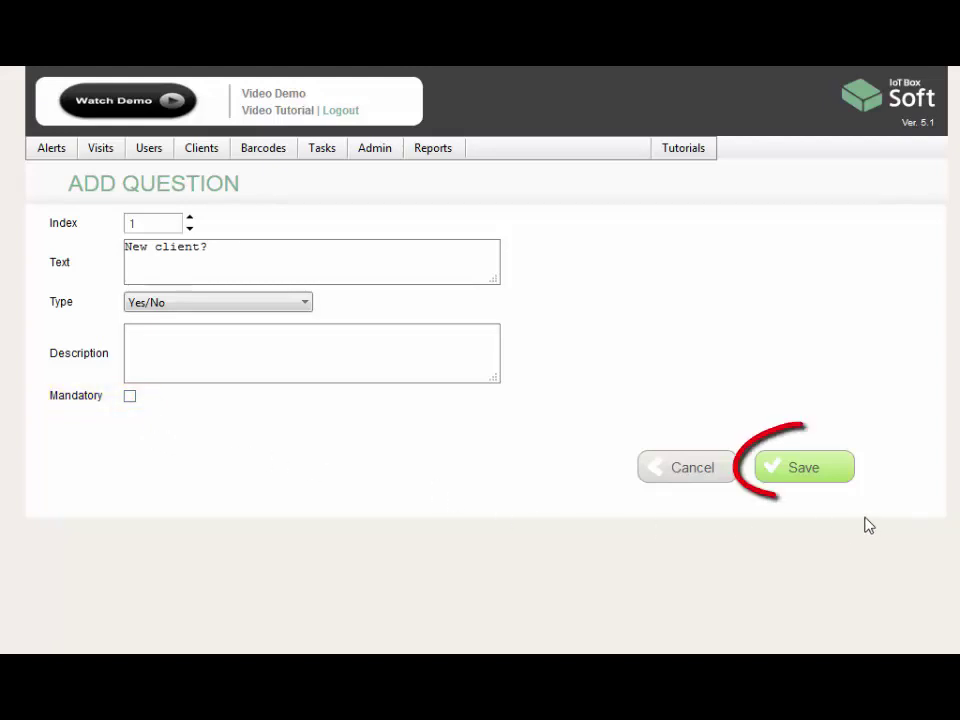
{"action": "left_click", "coordinate": [797, 476]}
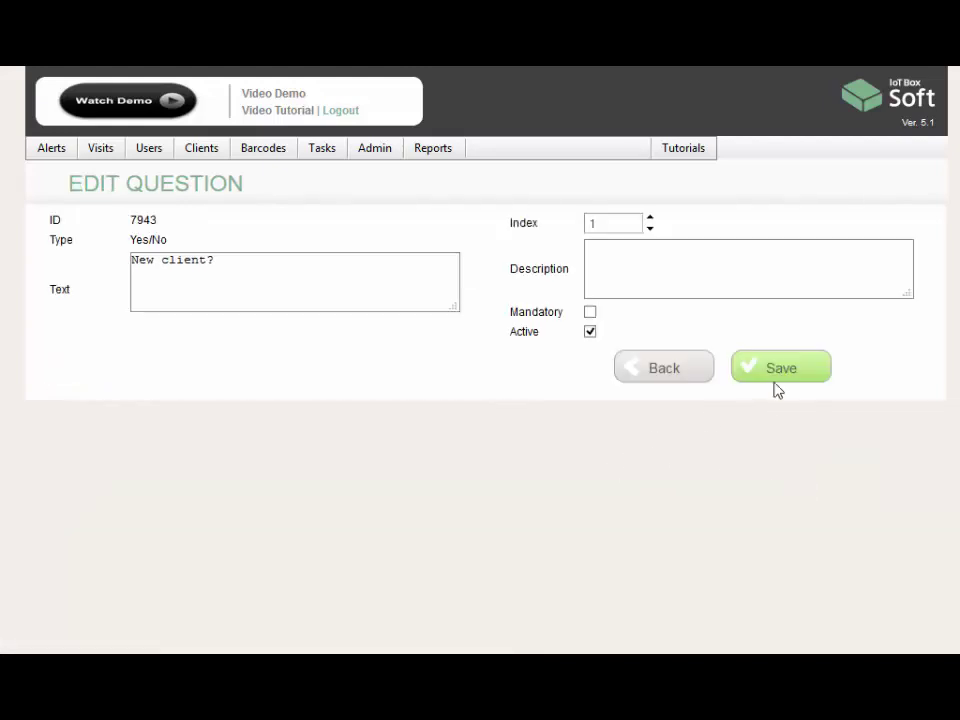
{"action": "left_click", "coordinate": [702, 372]}
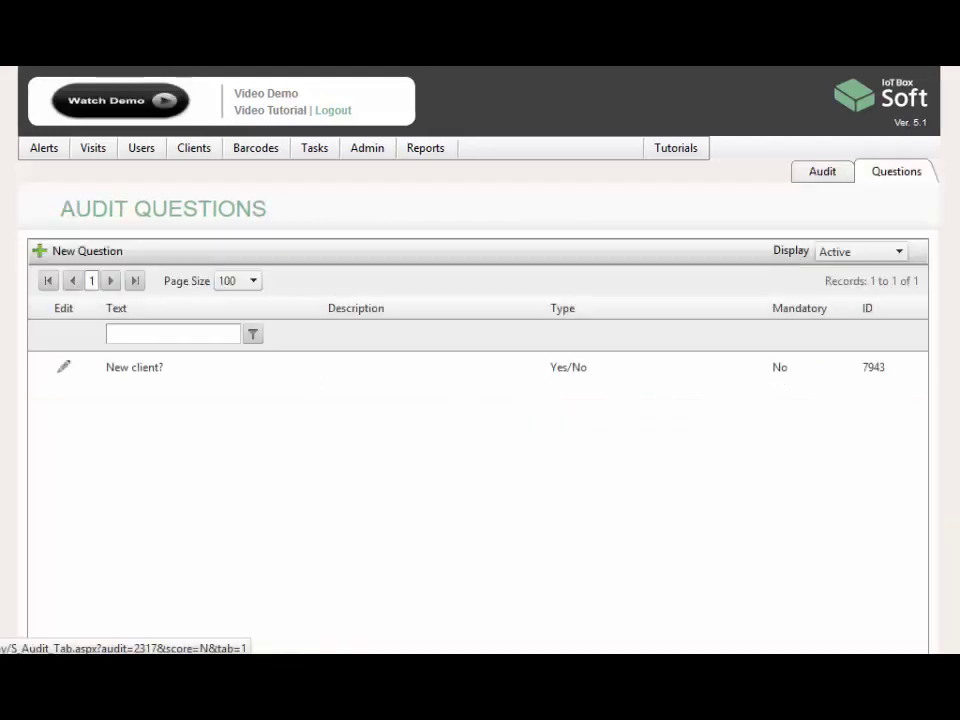
Start a new Ranged Numeric question with the text "Infestation level"
{"action": "left_click", "coordinate": [38, 251]}
{"action": "left_click", "coordinate": [172, 302]}
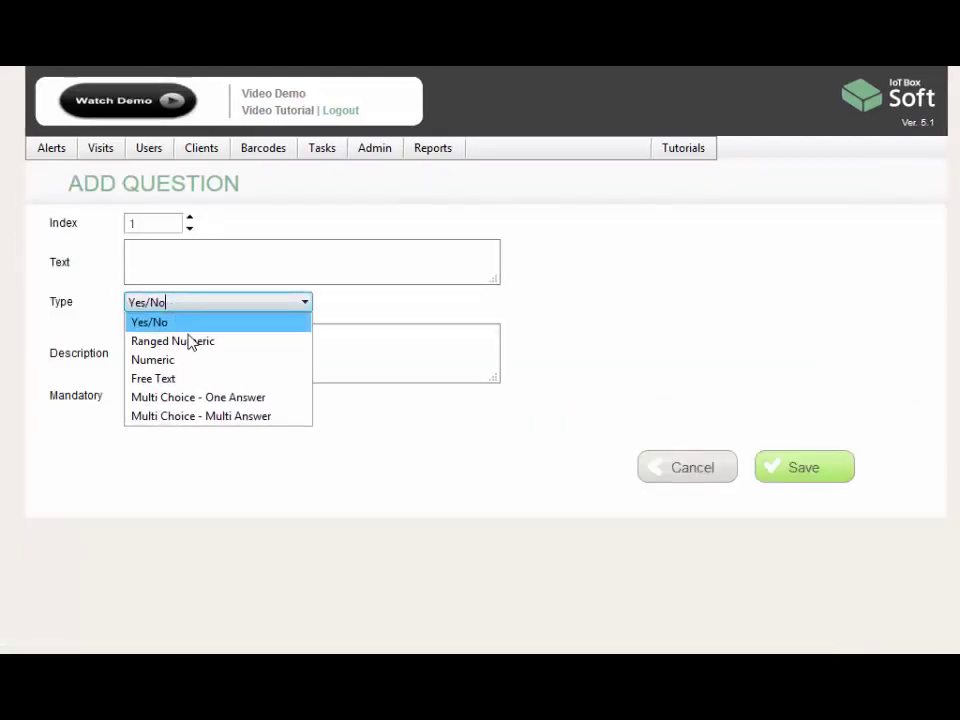
{"action": "left_click", "coordinate": [189, 340]}
{"action": "left_click", "coordinate": [161, 262]}
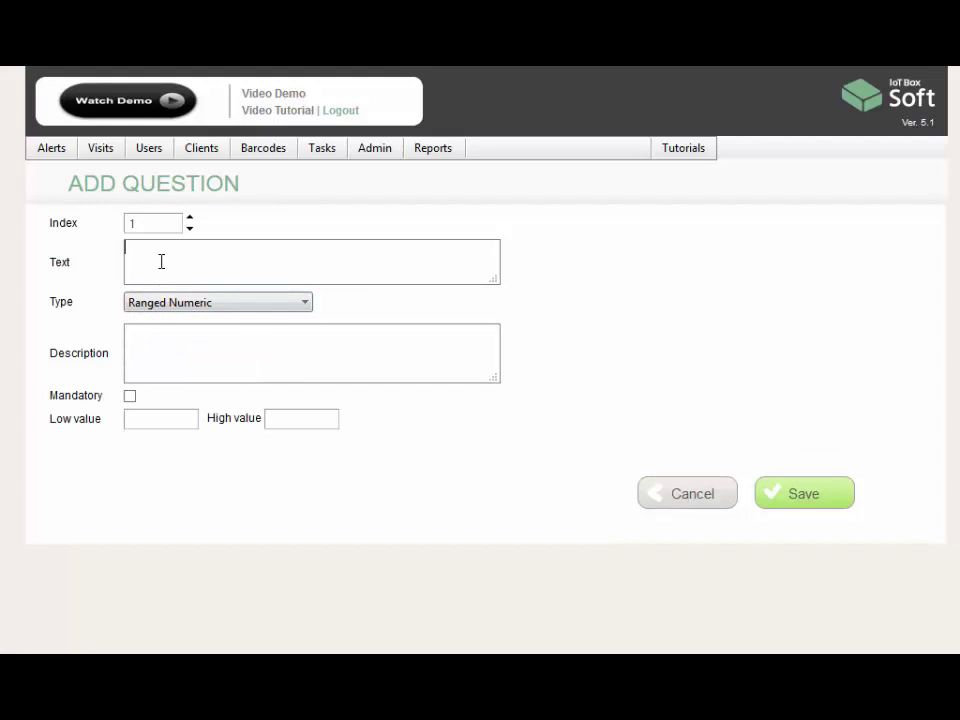
{"action": "type", "text": "Infestation level"}
Save the infestation question with a low value of 0.0, a high value of 10.0 and the two-line description "0=none", "10=high"
{"action": "left_click", "coordinate": [148, 419]}
{"action": "type", "text": "0"}
{"action": "left_click", "coordinate": [293, 422]}
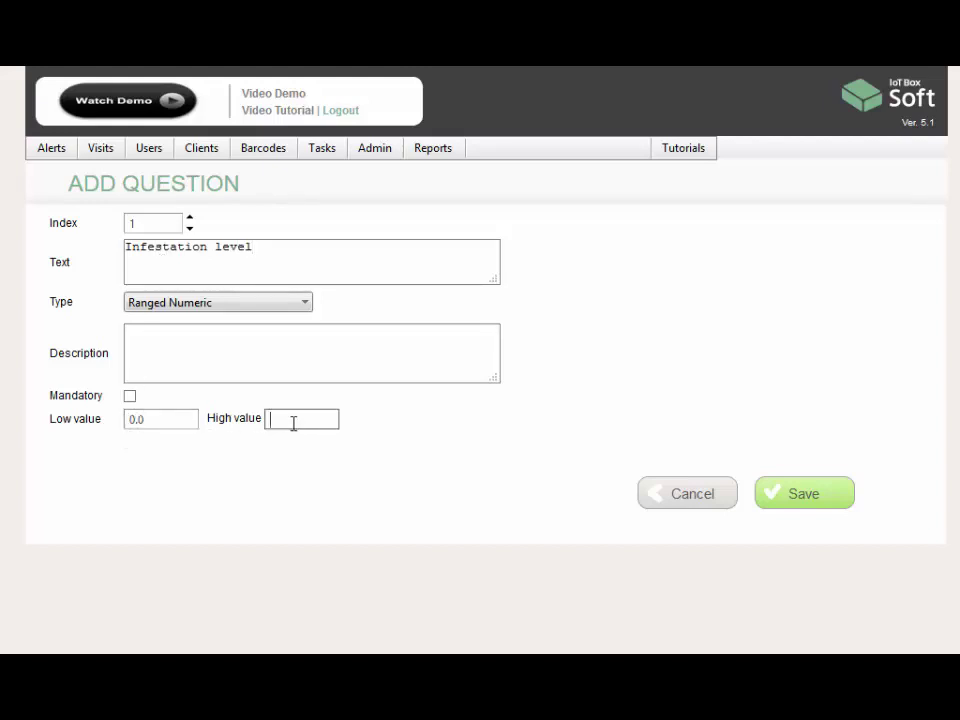
{"action": "type", "text": "10.0"}
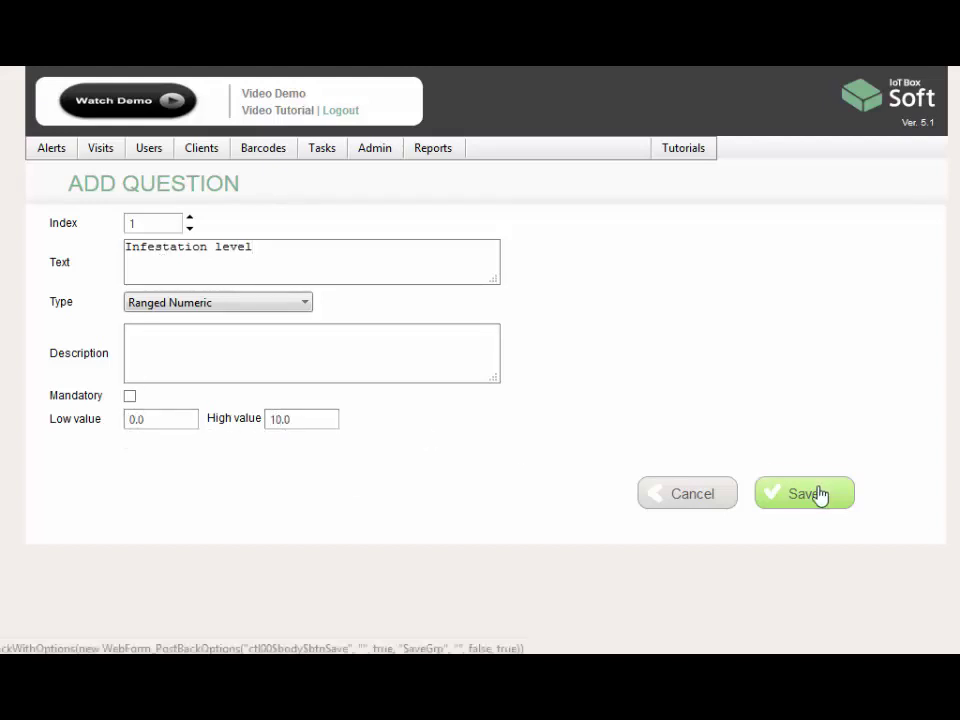
{"action": "left_click", "coordinate": [818, 494]}
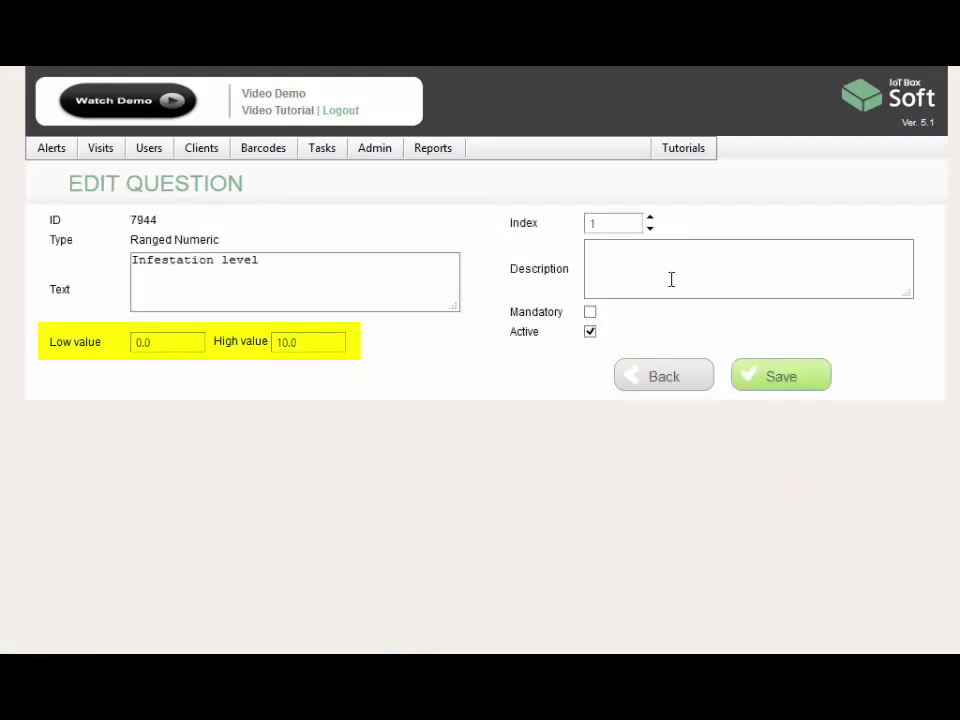
{"action": "type", "text": "=none 10=high"}
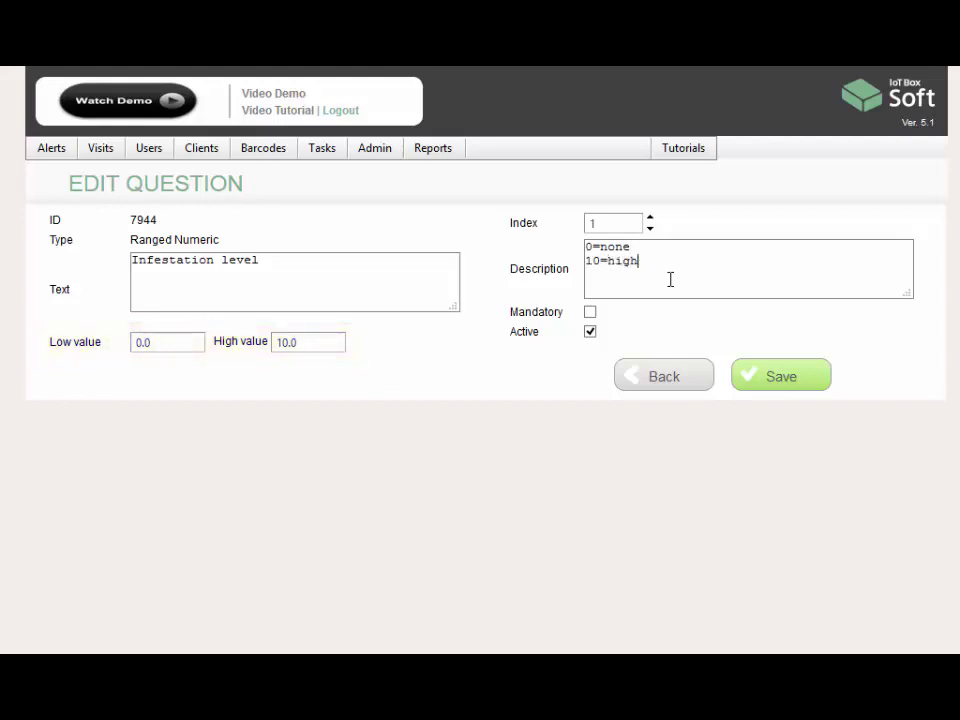
{"action": "left_click", "coordinate": [780, 378]}
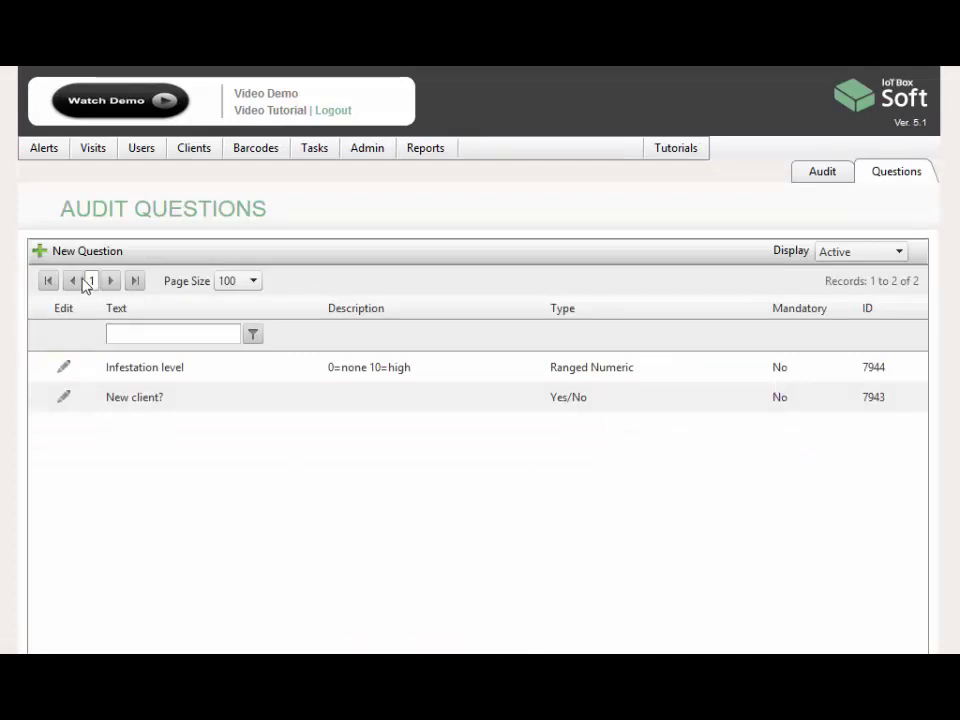
Create and save a Multi Choice - One Answer question with the text "Service type"
{"action": "left_click", "coordinate": [58, 257]}
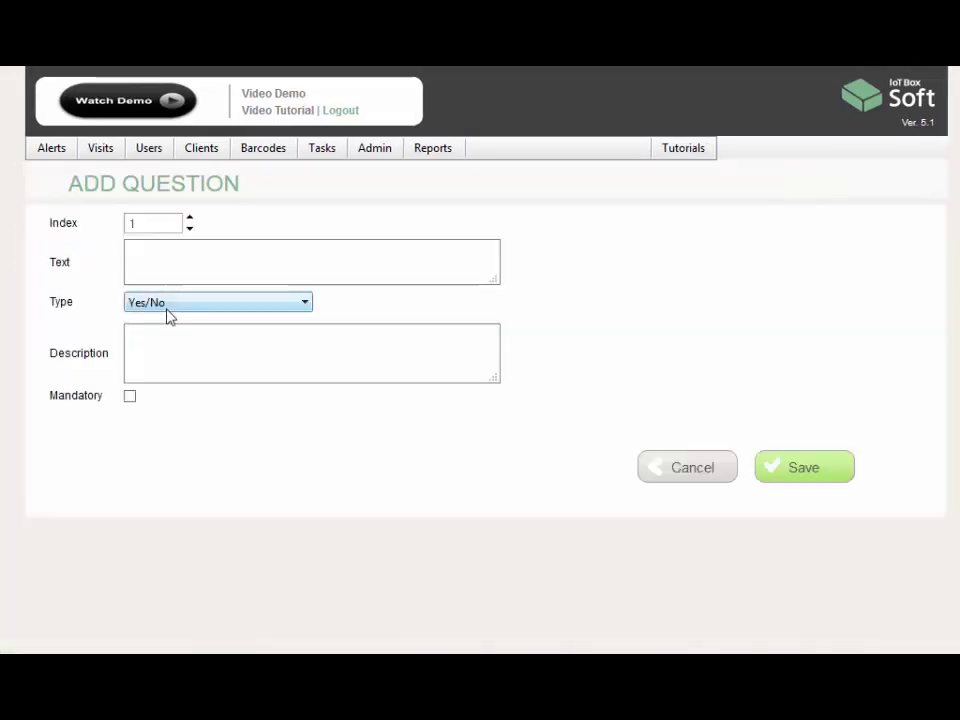
{"action": "left_click", "coordinate": [140, 304]}
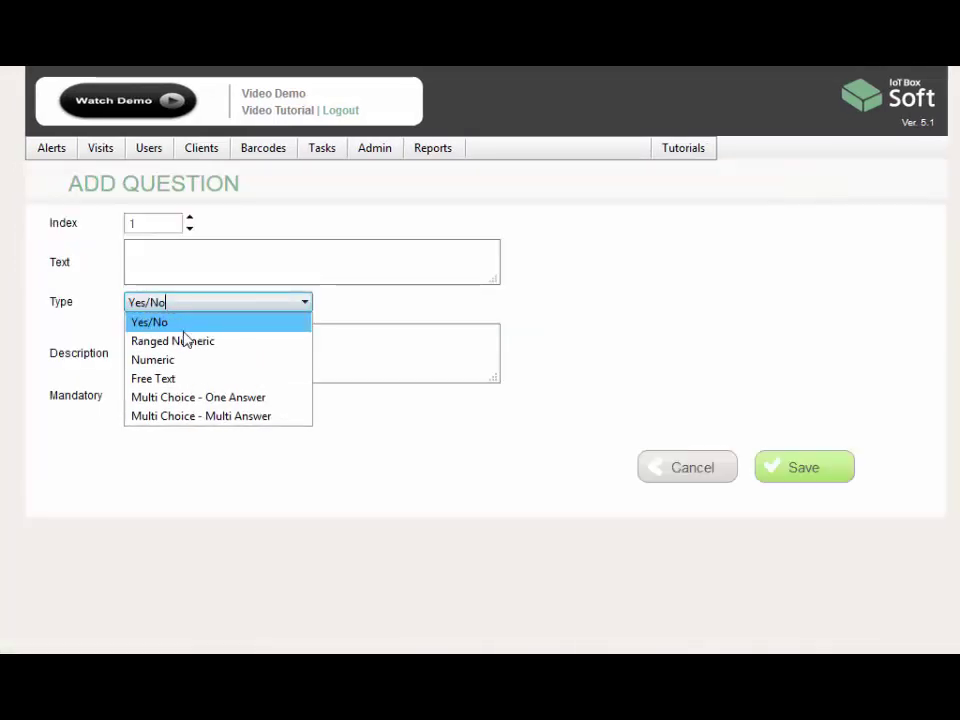
{"action": "left_click", "coordinate": [236, 397]}
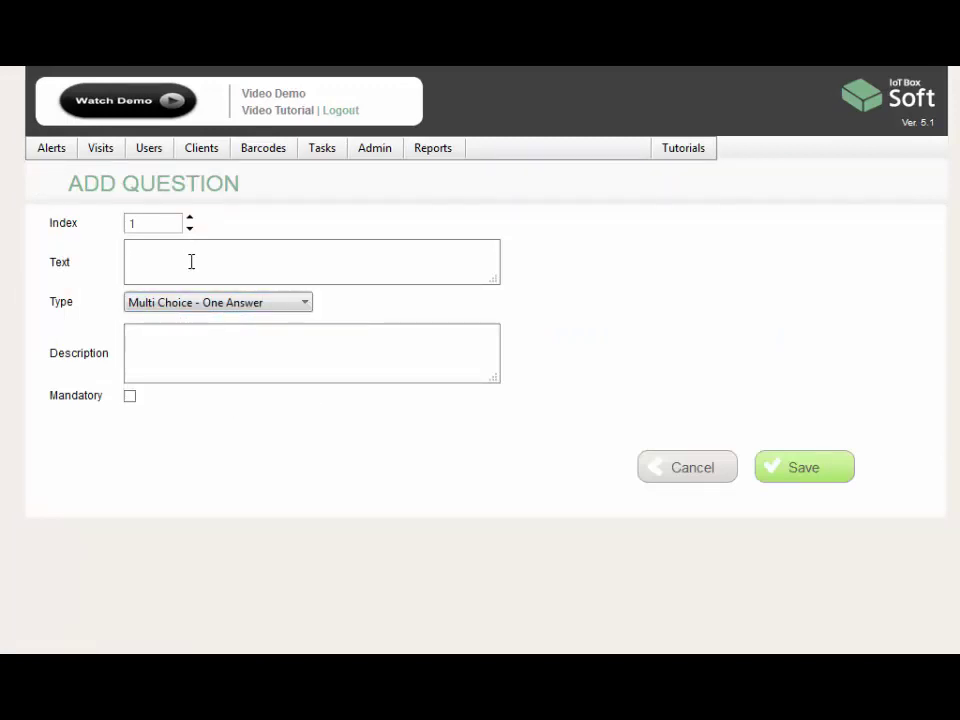
{"action": "type", "text": "Service type"}
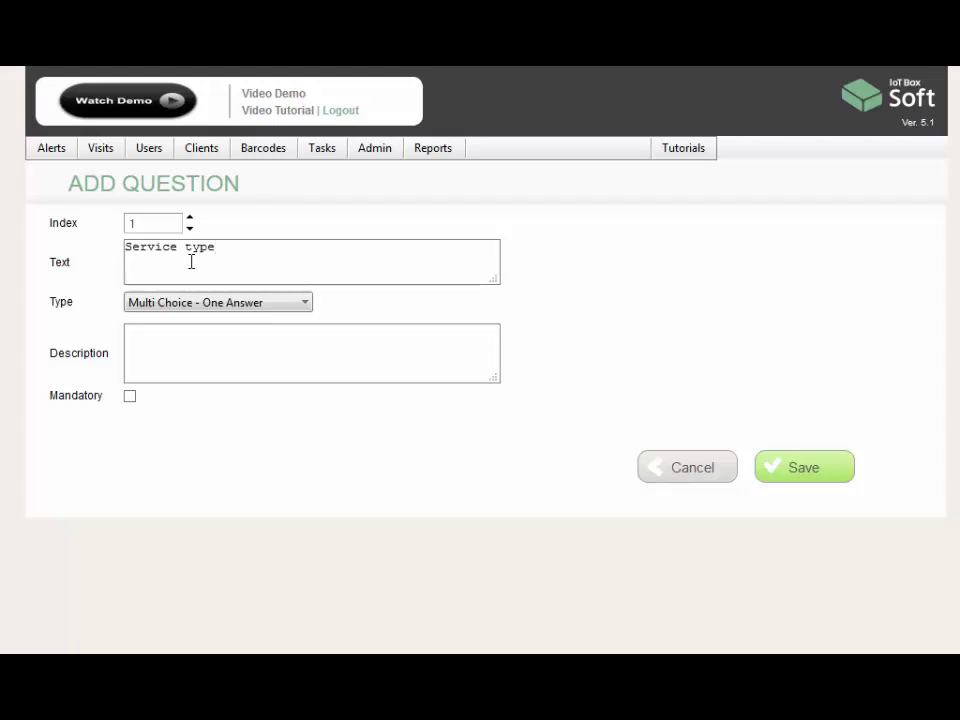
{"action": "left_click", "coordinate": [830, 469]}
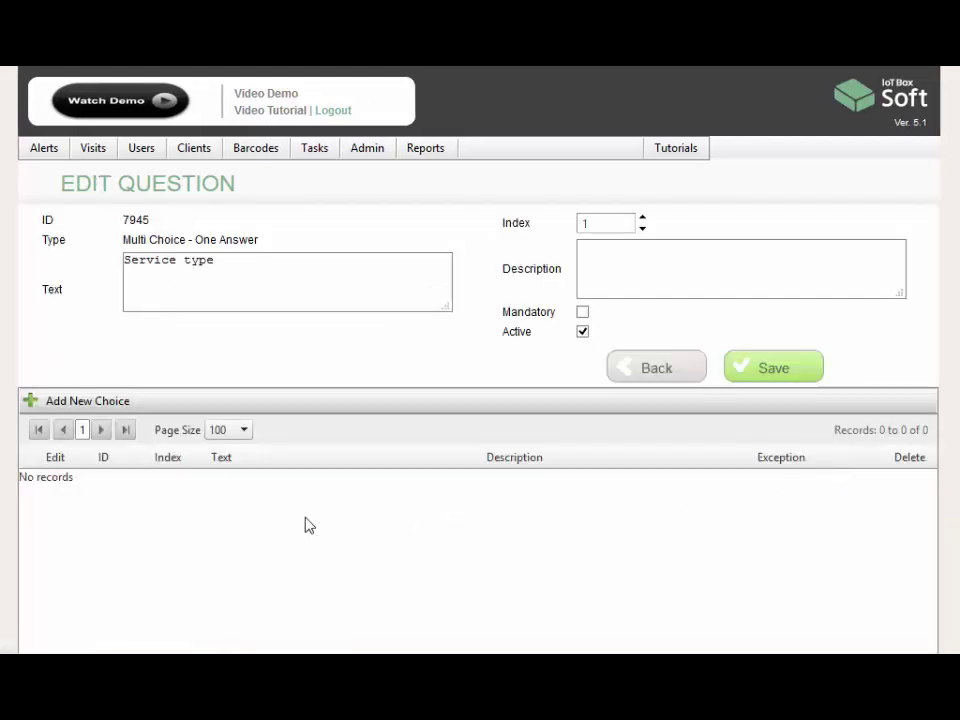
Add the answer choice "rodent control" to the service type question
{"action": "left_click", "coordinate": [40, 405]}
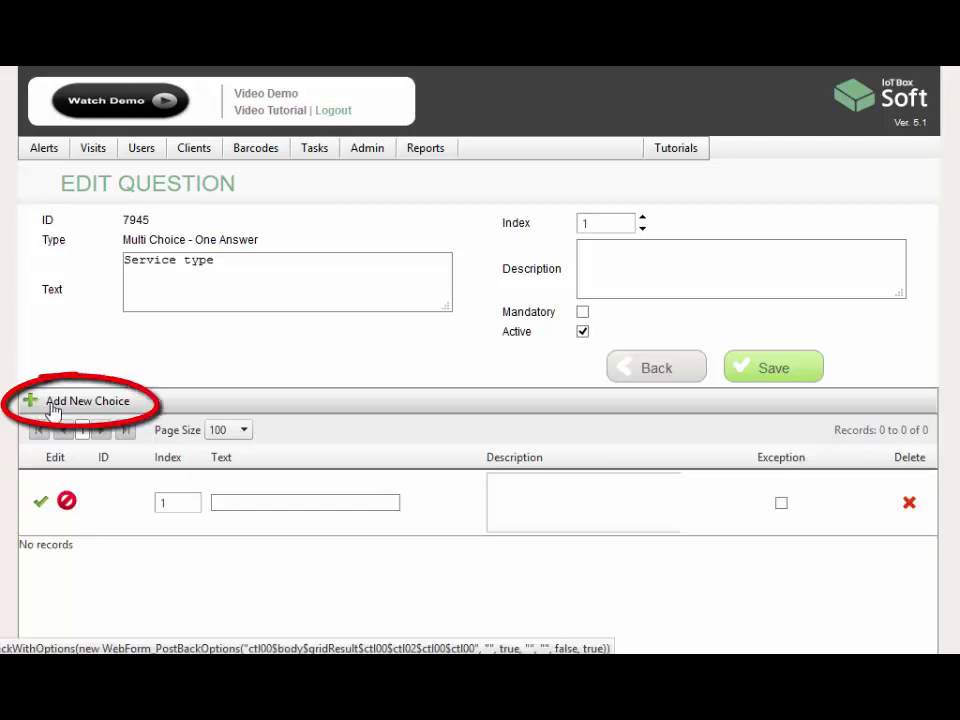
{"action": "left_click", "coordinate": [272, 505]}
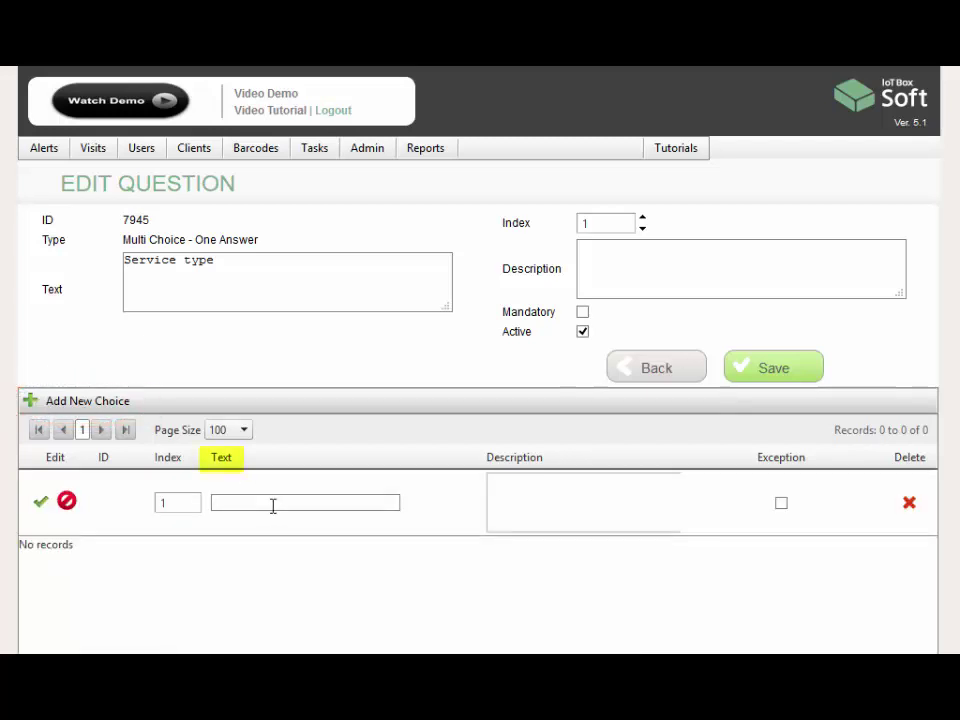
{"action": "type", "text": "rodent control"}
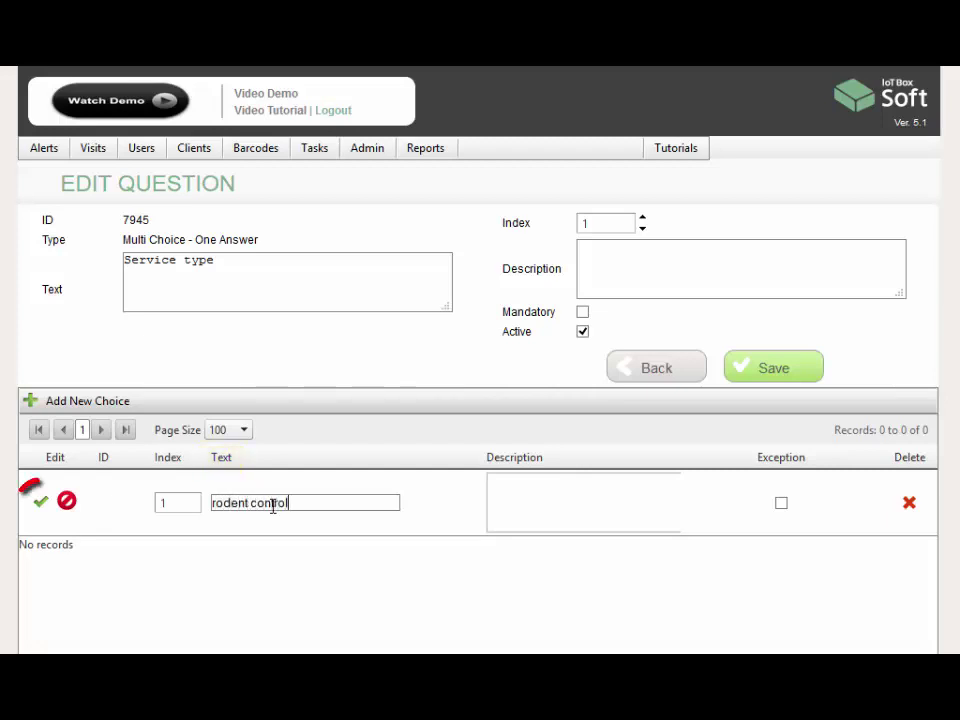
{"action": "left_click", "coordinate": [40, 505]}
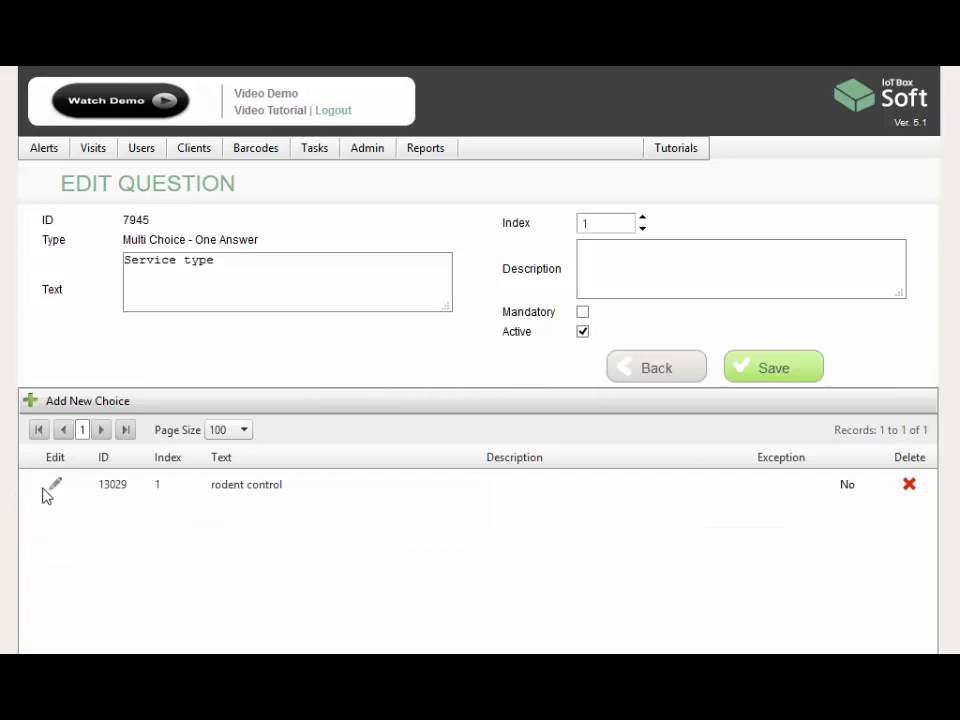
Add the answer choice "cat control" to the service type question
{"action": "left_click", "coordinate": [34, 403]}
{"action": "type", "text": "c"}
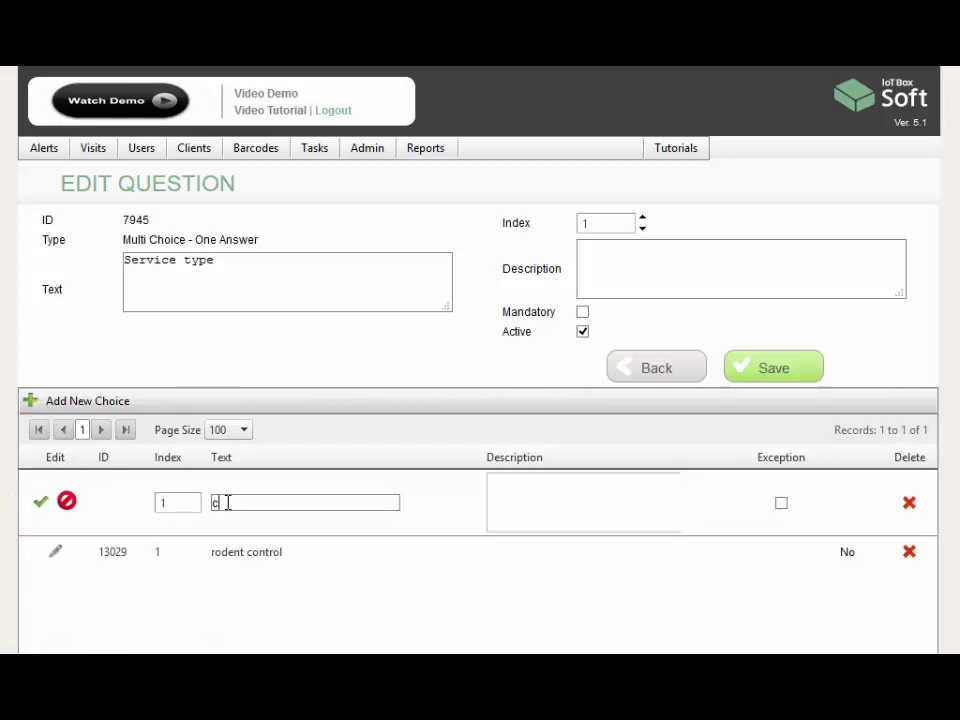
{"action": "type", "text": "at cont"}
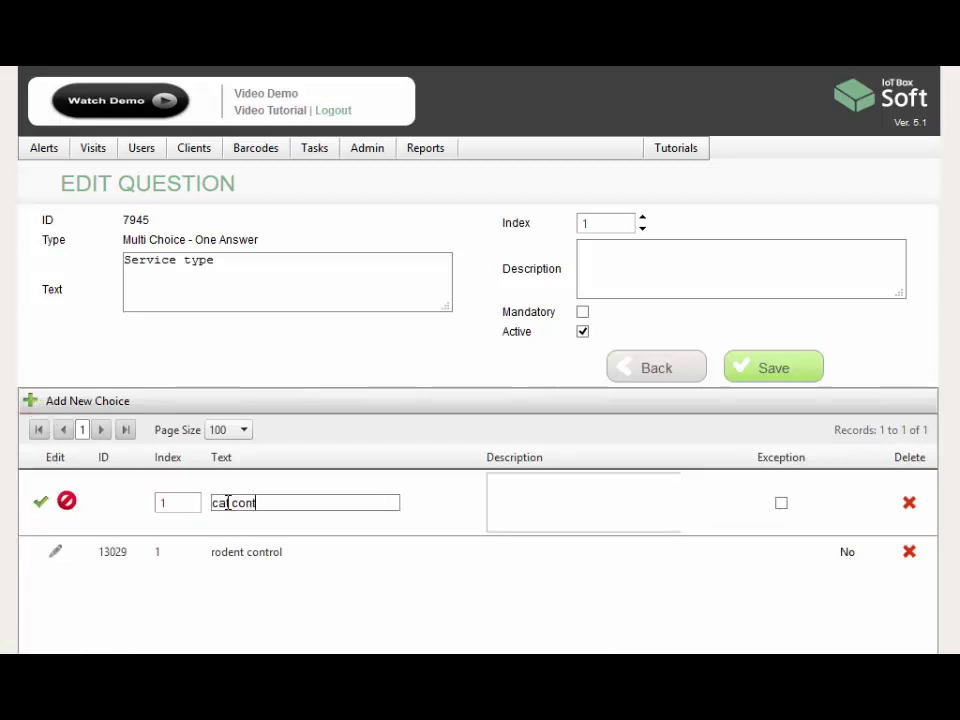
{"action": "type", "text": "rol"}
{"action": "left_click", "coordinate": [40, 503]}
Add the answer choice "bird control" to the service type question and flag it as an exception
{"action": "left_click", "coordinate": [31, 401]}
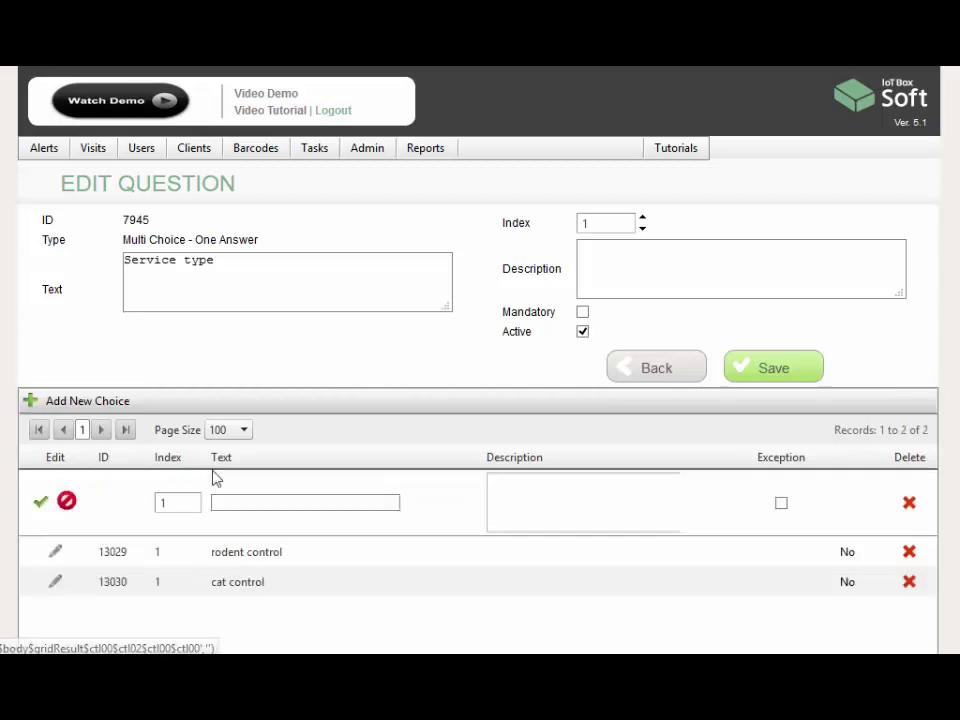
{"action": "type", "text": "bir"}
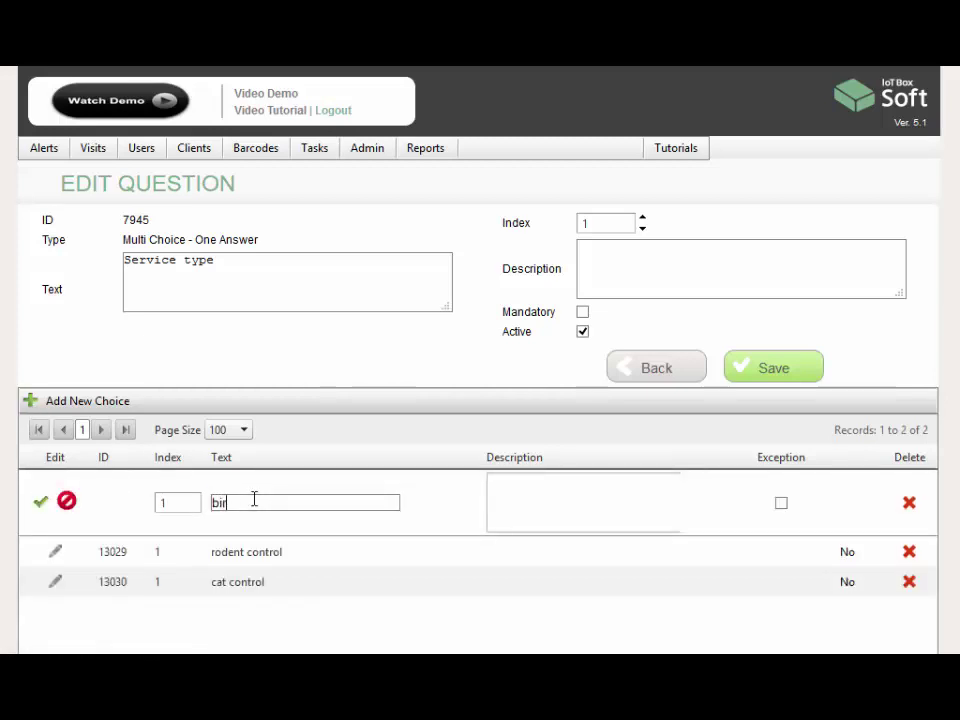
{"action": "type", "text": "d control"}
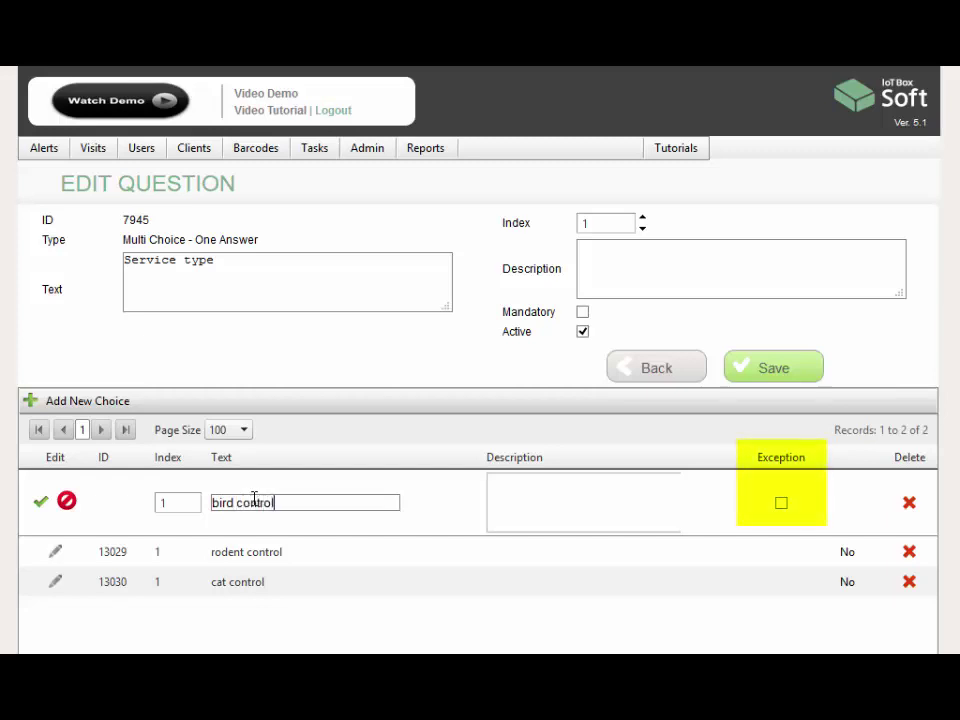
{"action": "left_click", "coordinate": [781, 503]}
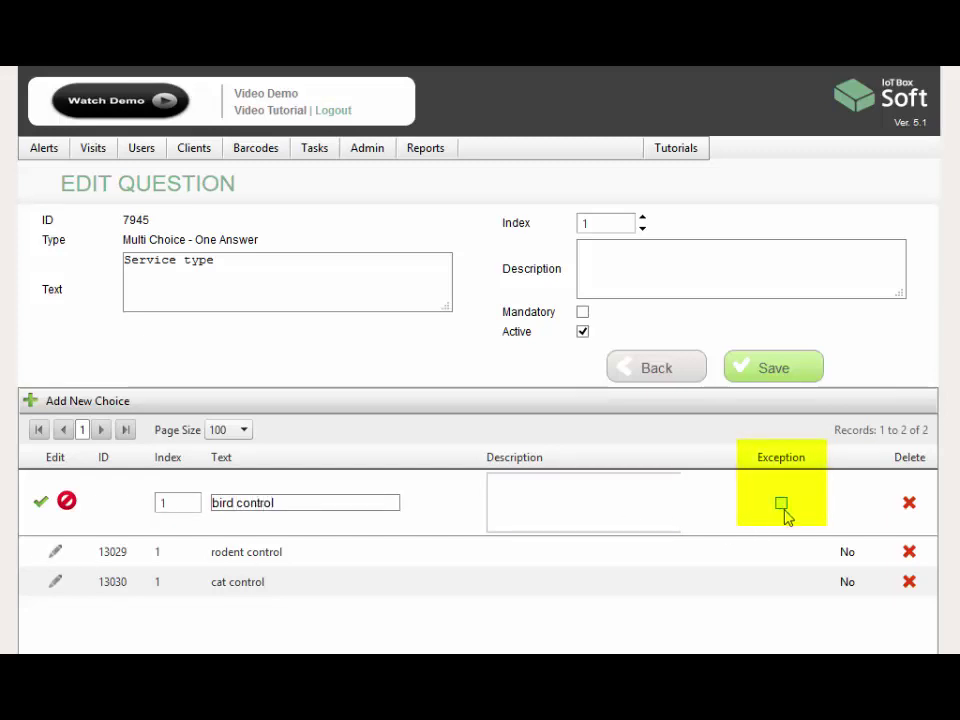
{"action": "left_click", "coordinate": [41, 502]}
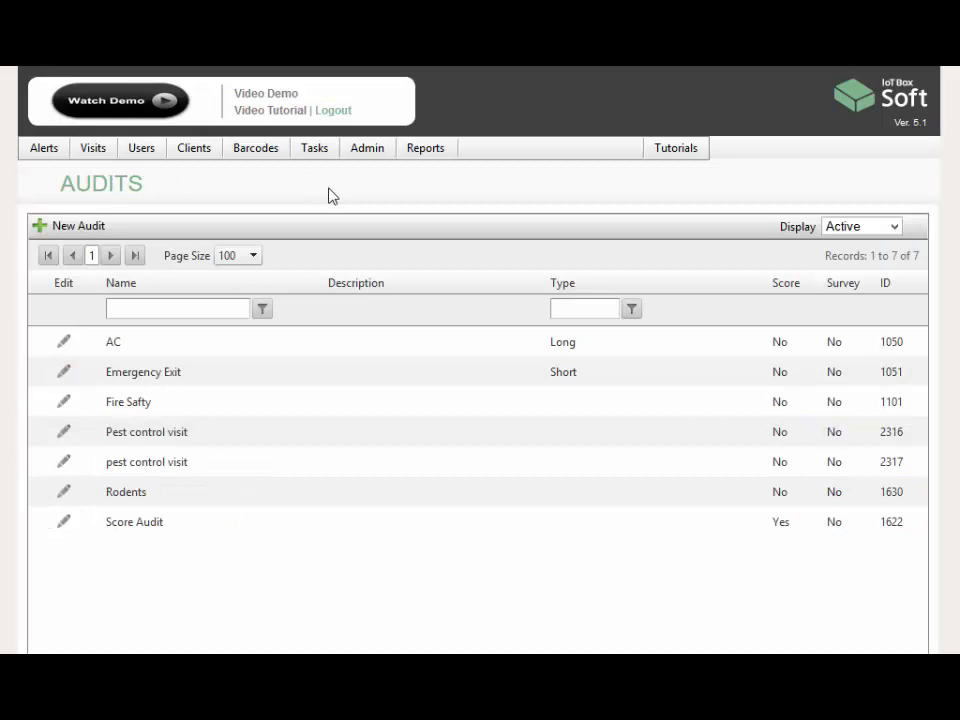
Create and save a new barcode message named "Glue Boards"
{"action": "mouse_move", "coordinate": [264, 158]}
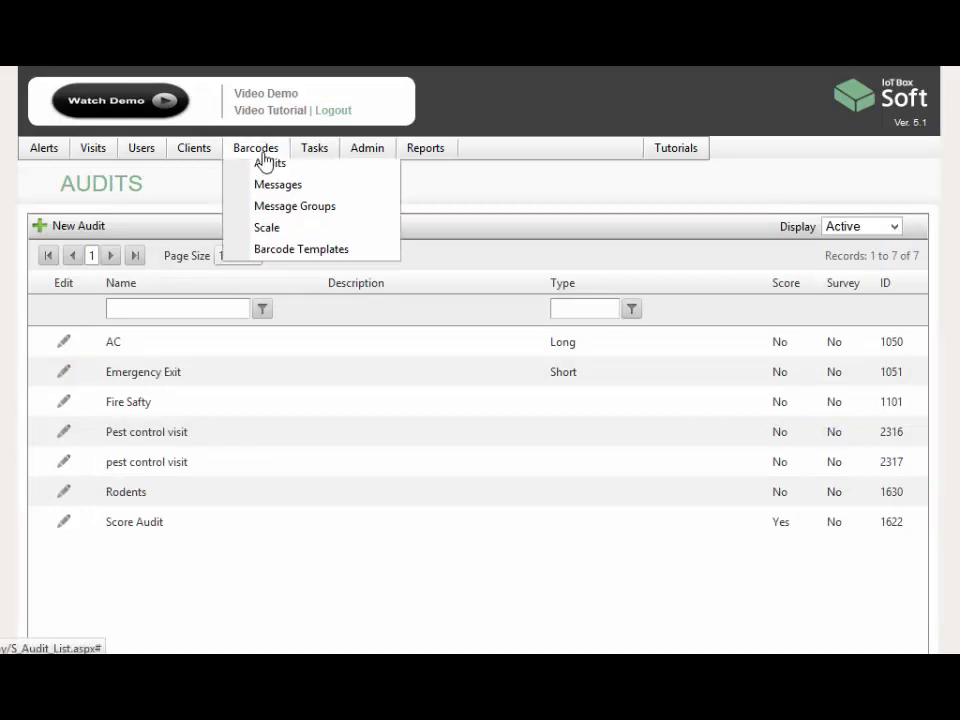
{"action": "left_click", "coordinate": [318, 196]}
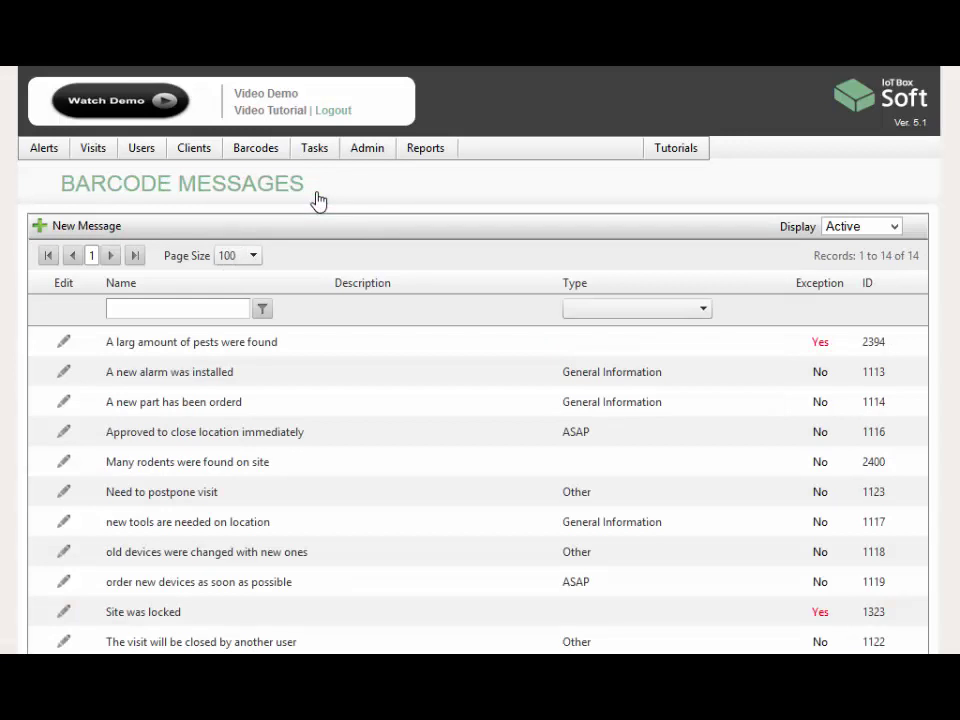
{"action": "left_click", "coordinate": [60, 231]}
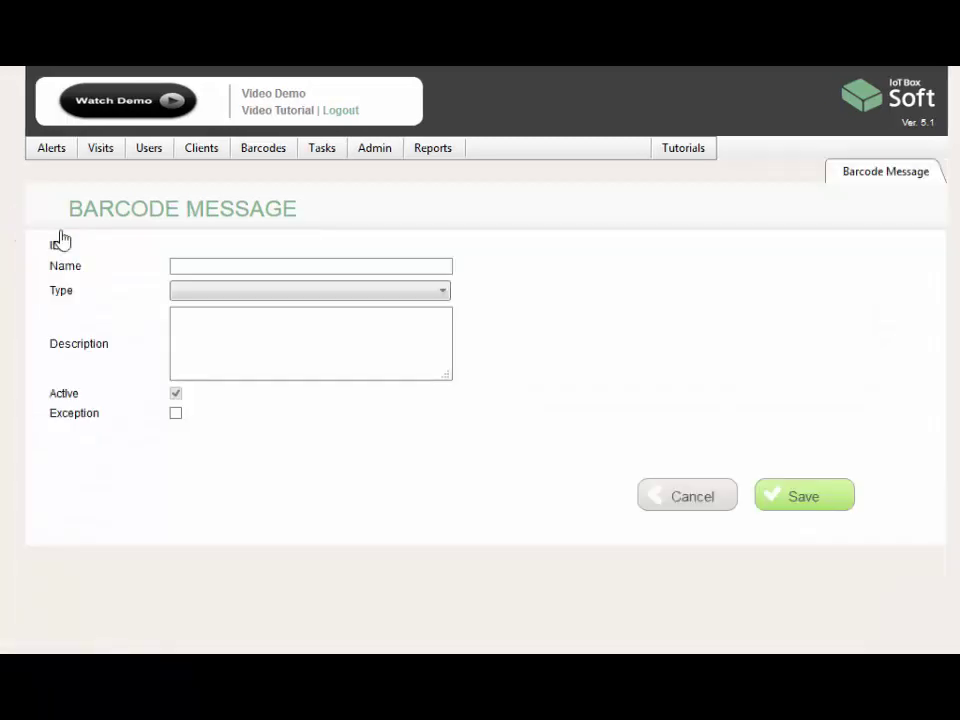
{"action": "left_click", "coordinate": [179, 264]}
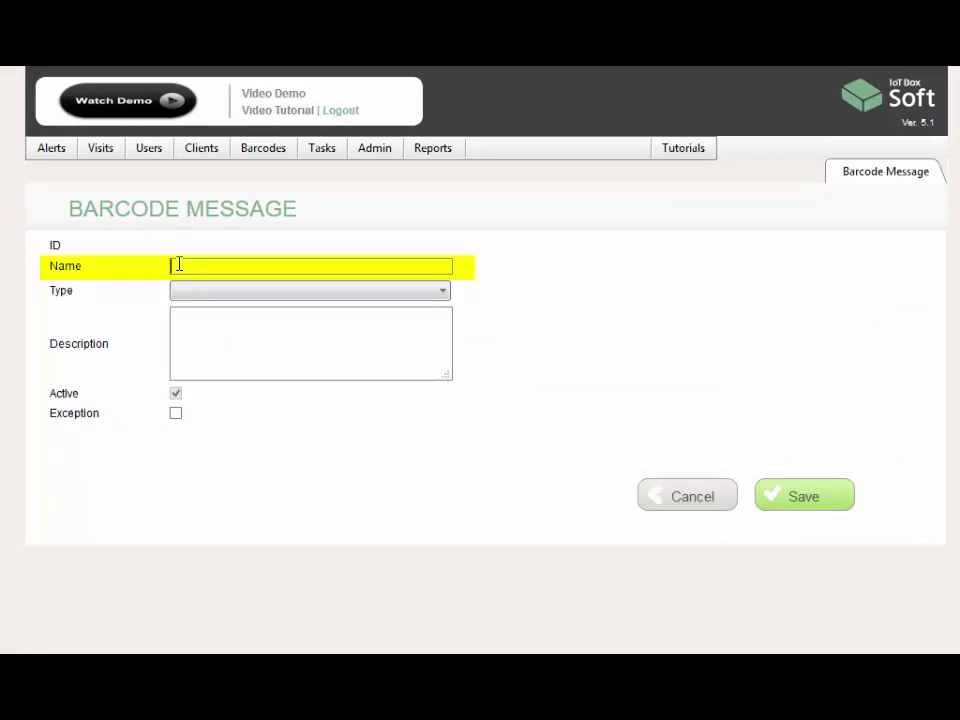
{"action": "type", "text": "Glue Boards"}
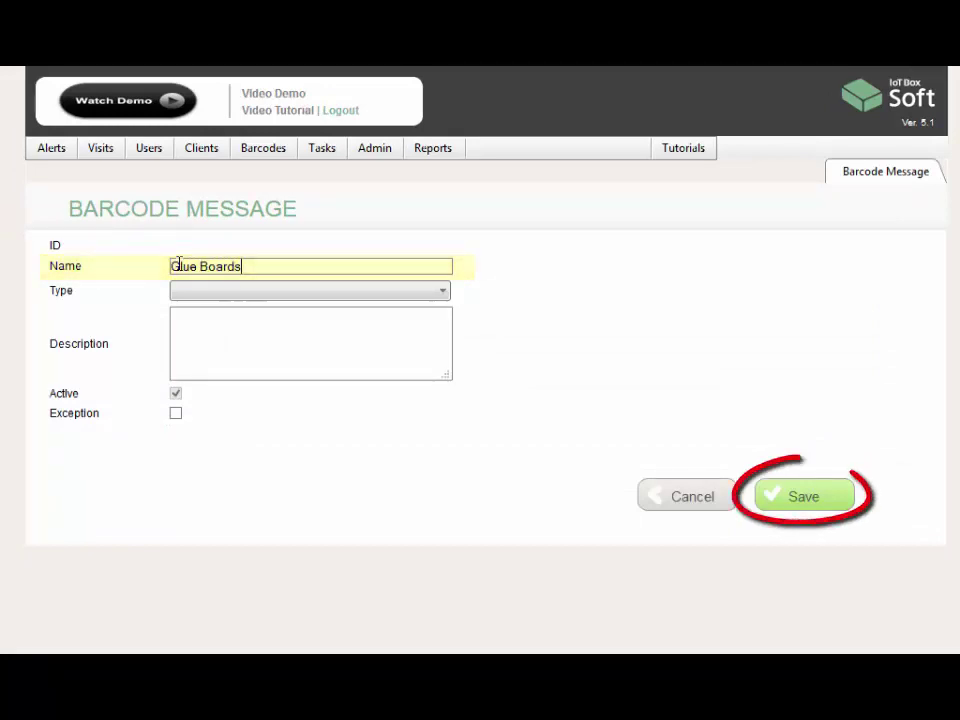
{"action": "left_click", "coordinate": [812, 427]}
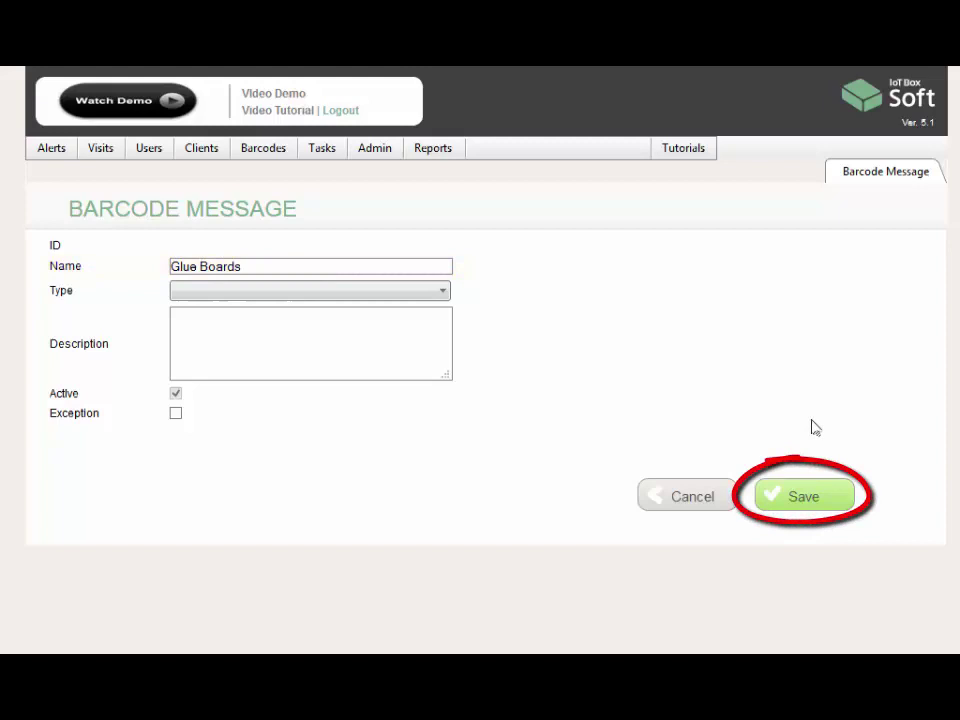
{"action": "left_click", "coordinate": [812, 506]}
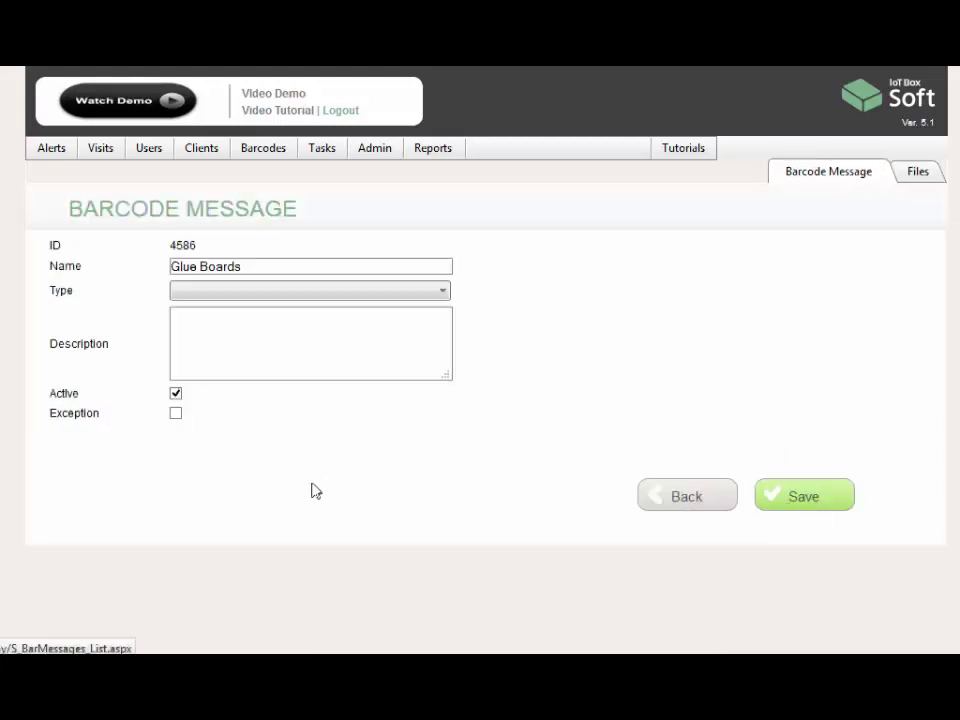
Turn the exception option of the Glue Boards message on and back off
{"action": "left_click", "coordinate": [177, 415]}
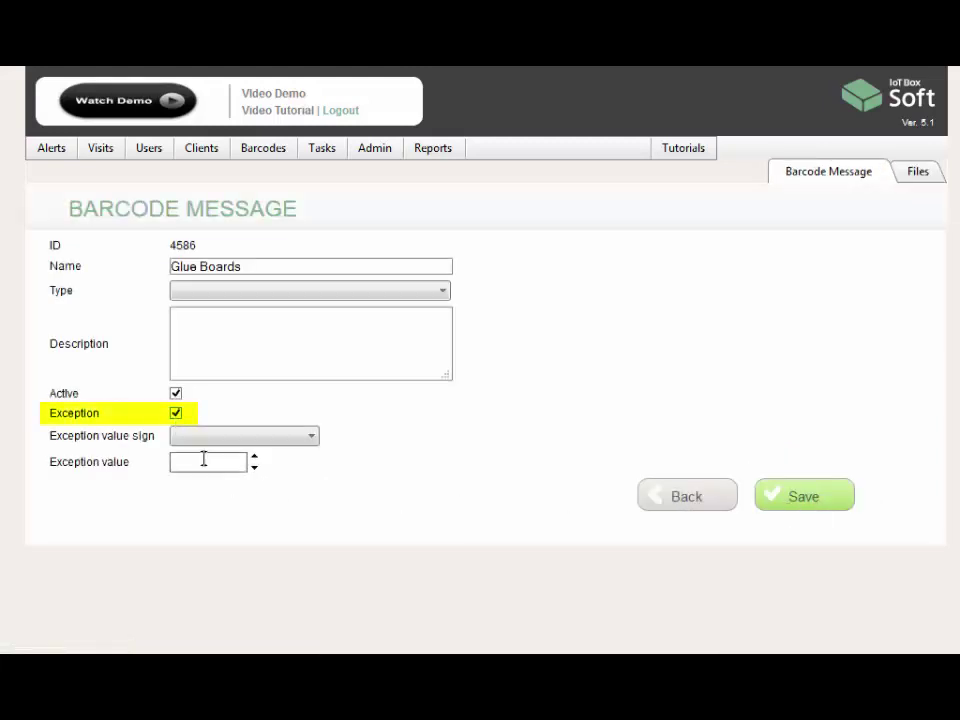
{"action": "left_click", "coordinate": [177, 416]}
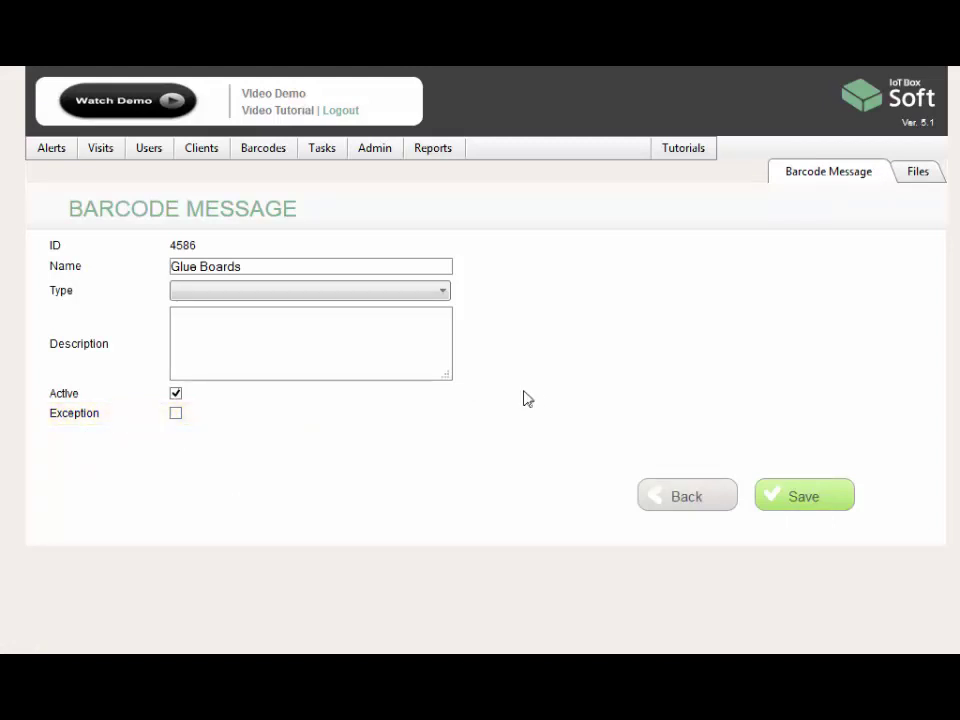
Attach the existing MSDS file to the Glue Boards message
{"action": "left_click", "coordinate": [920, 176]}
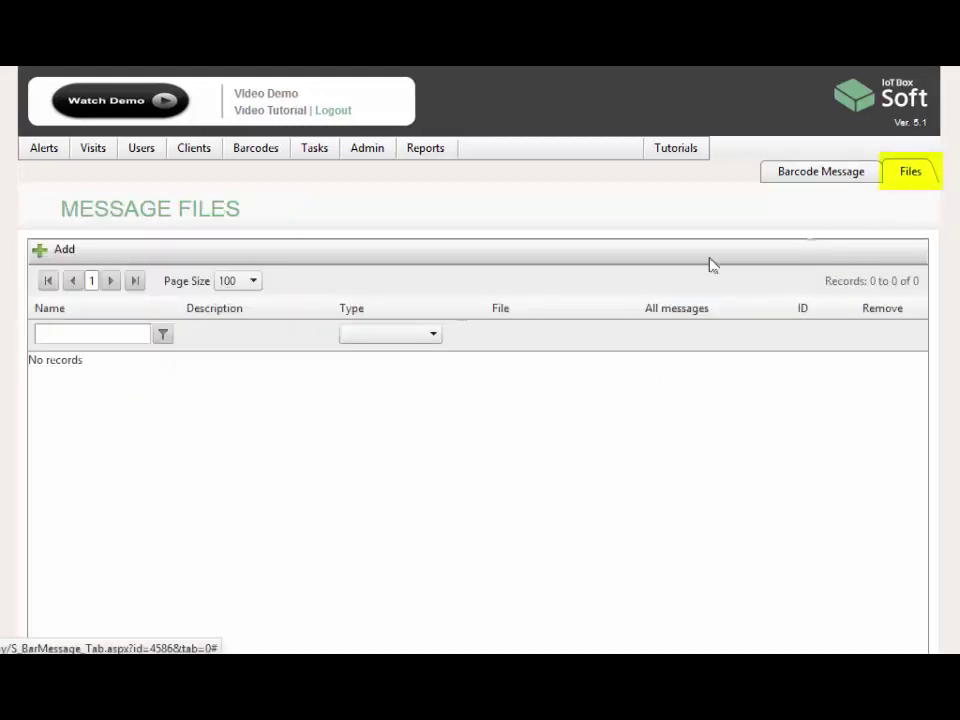
{"action": "left_click", "coordinate": [43, 256]}
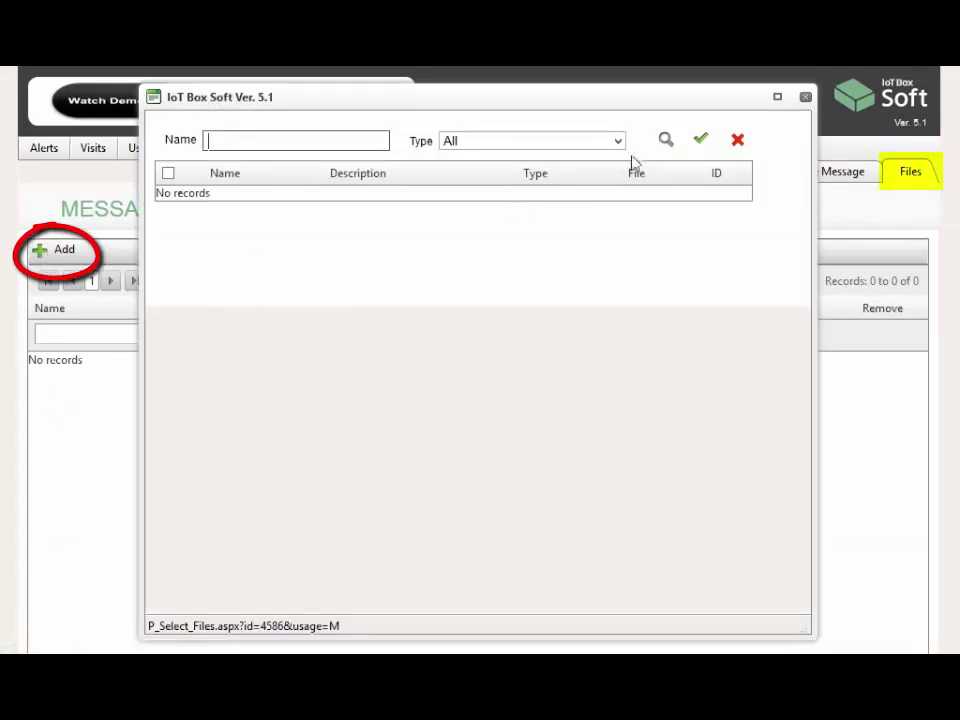
{"action": "left_click", "coordinate": [664, 150]}
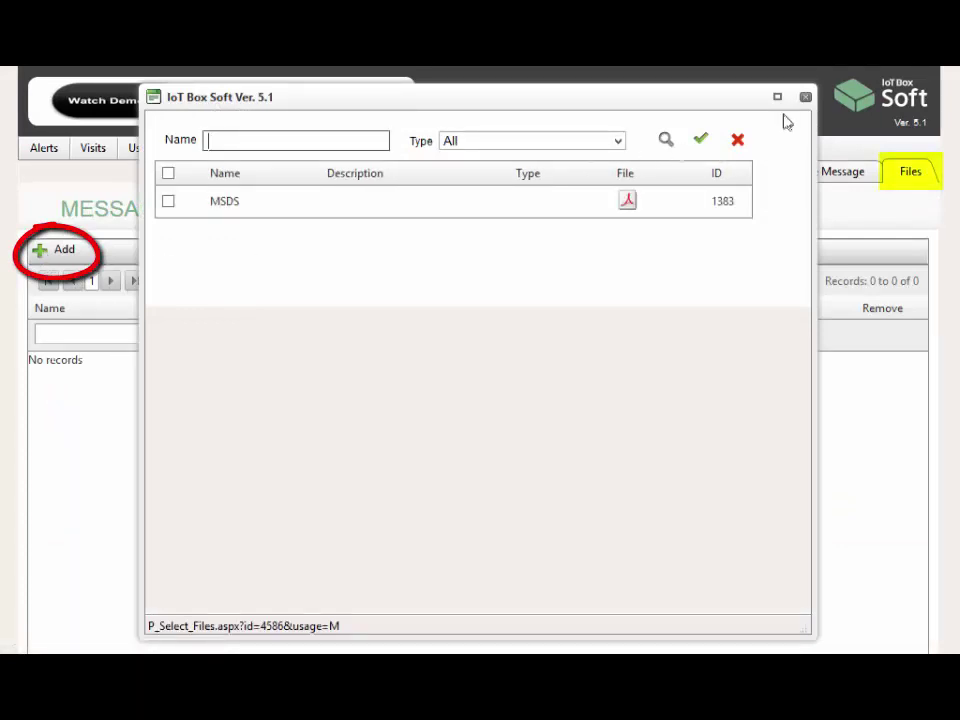
{"action": "left_click", "coordinate": [167, 203]}
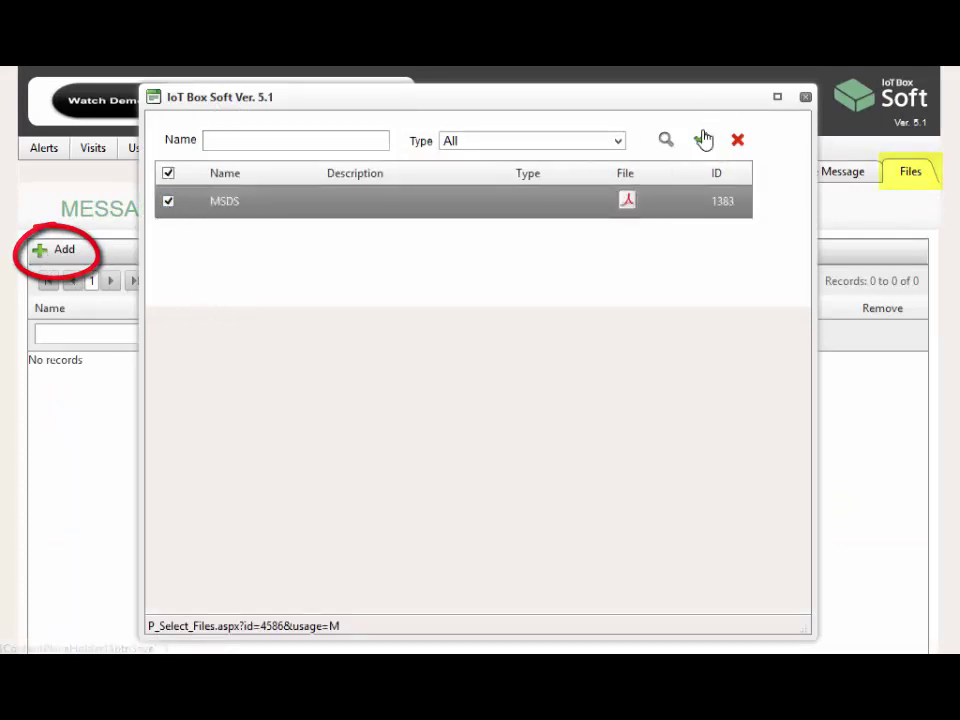
{"action": "left_click", "coordinate": [700, 140]}
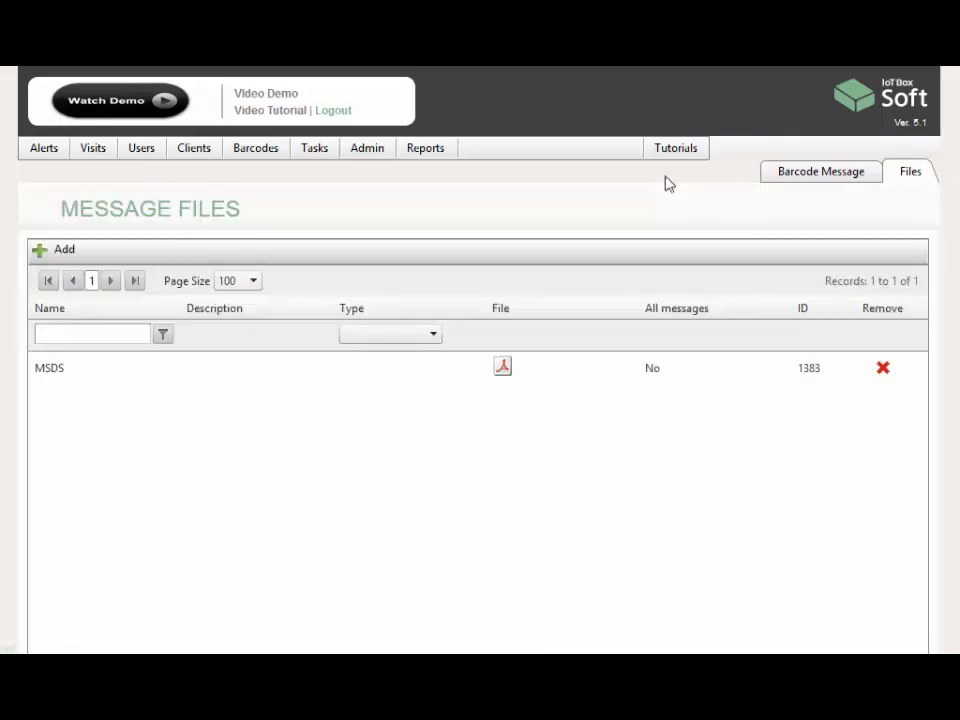
{"action": "left_click", "coordinate": [362, 152]}
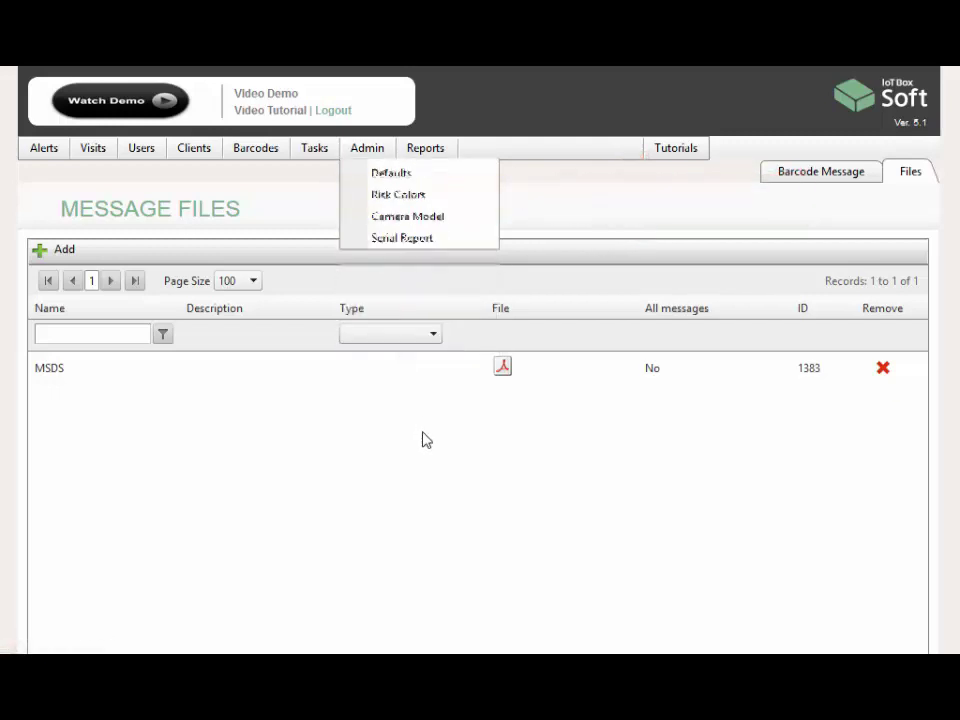
{"action": "left_click", "coordinate": [796, 182]}
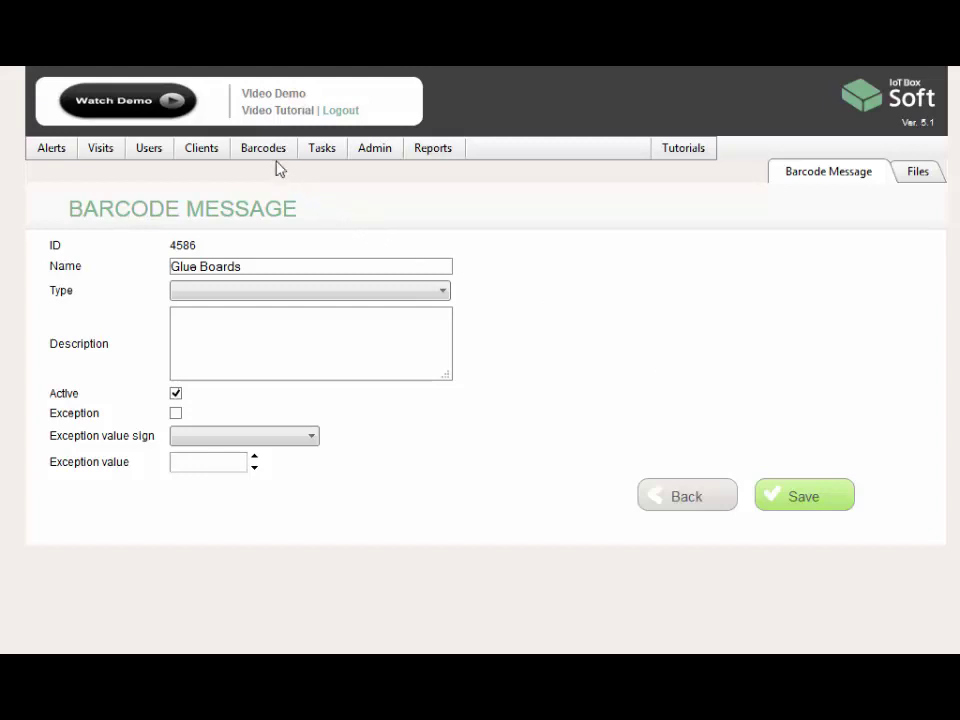
Create and save a new barcode message group named "Used products"
{"action": "mouse_move", "coordinate": [268, 152]}
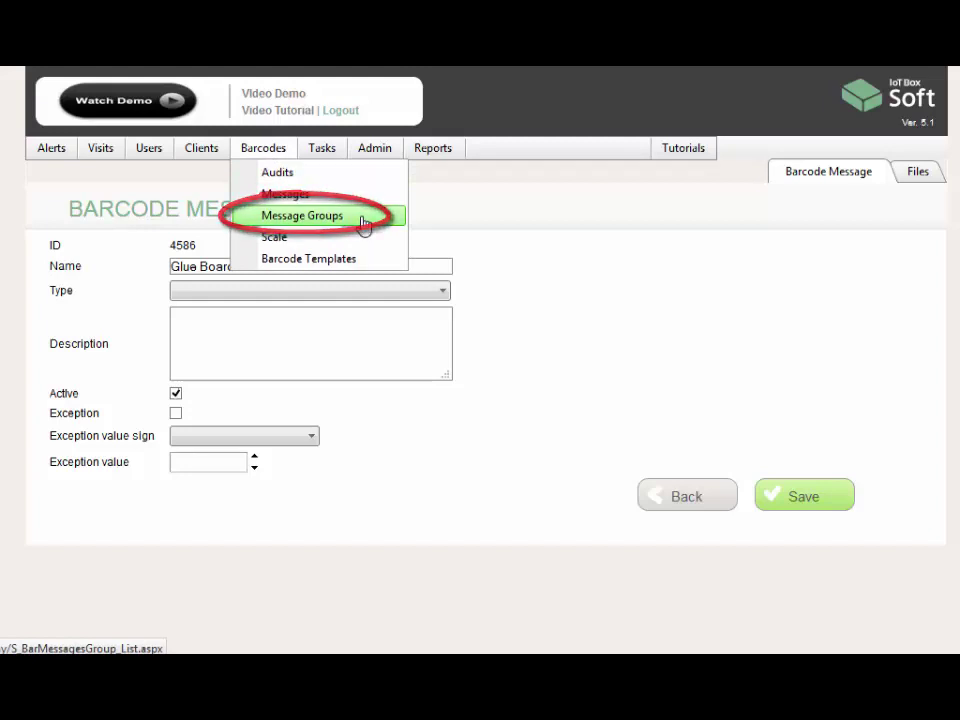
{"action": "left_click", "coordinate": [364, 218]}
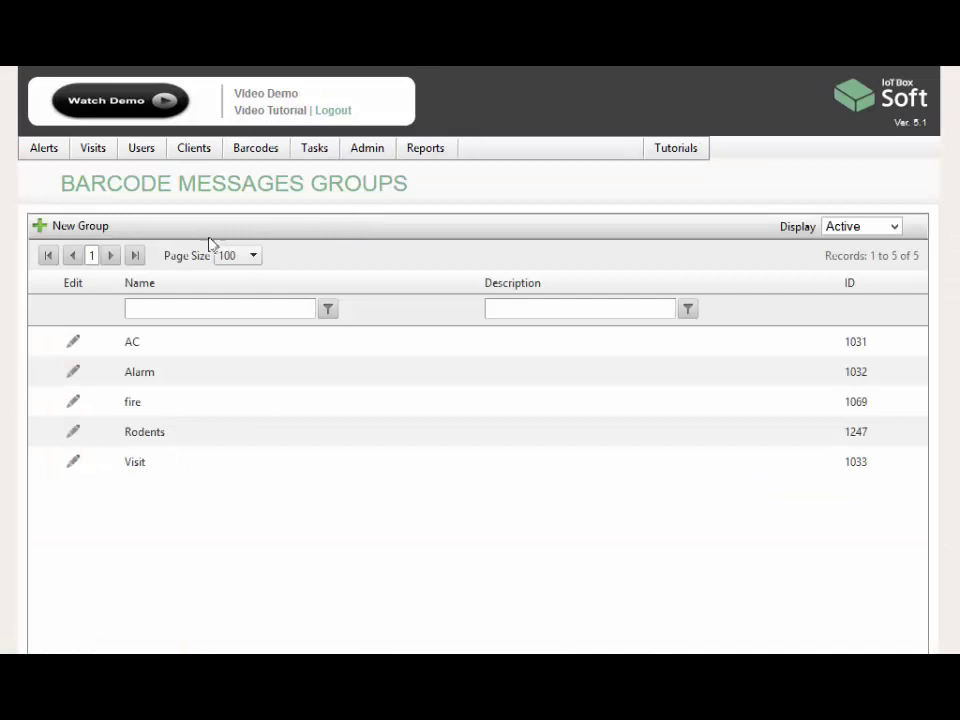
{"action": "left_click", "coordinate": [46, 231]}
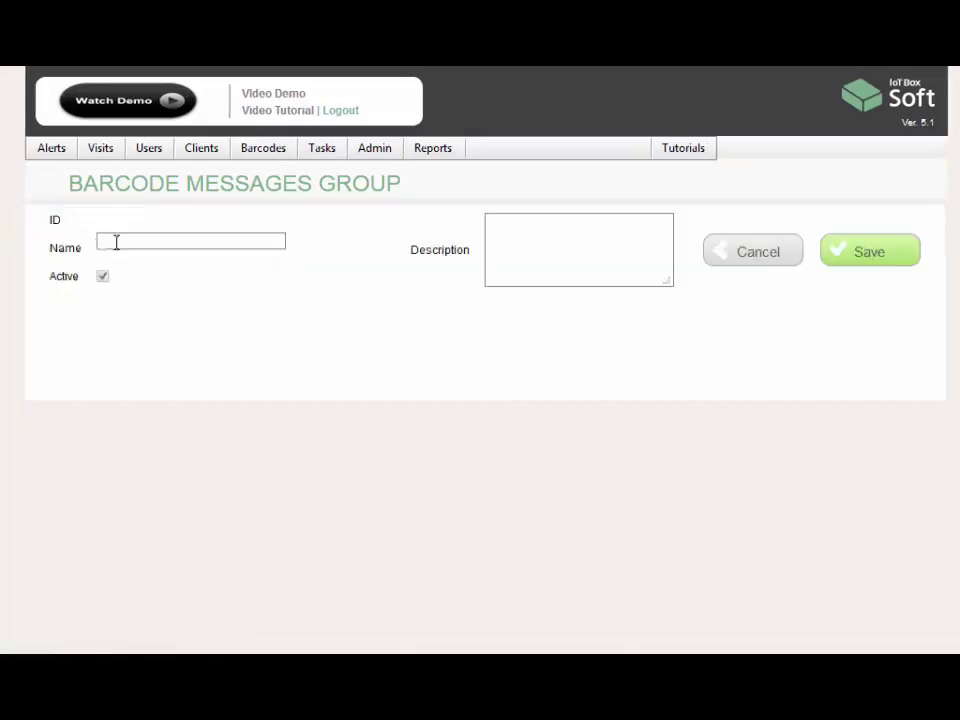
{"action": "left_click", "coordinate": [192, 240]}
{"action": "type", "text": "U"}
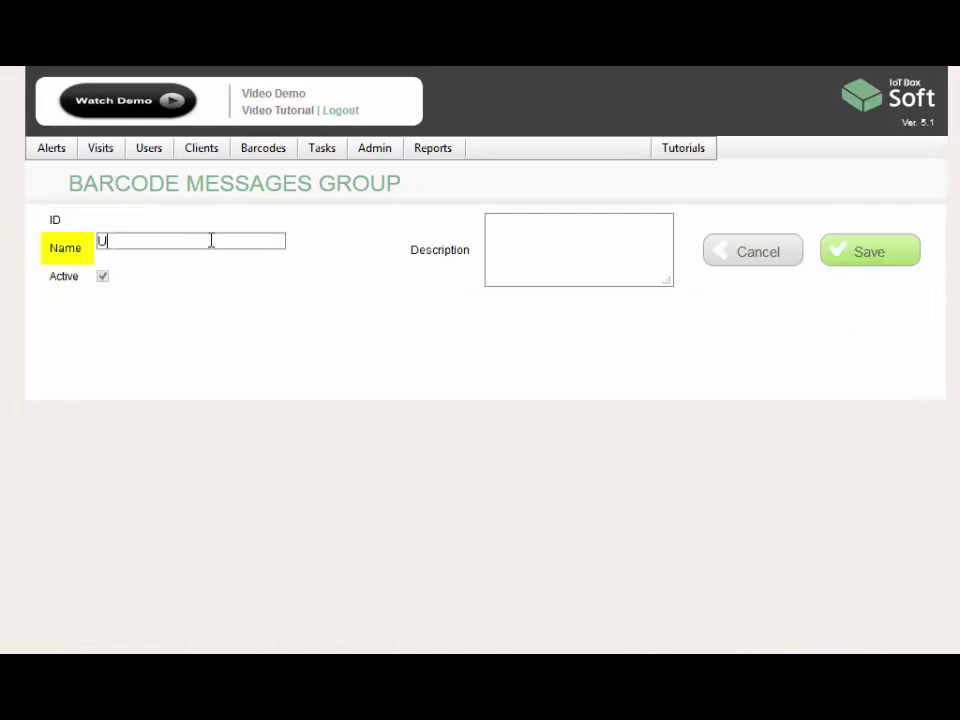
{"action": "type", "text": "sed products"}
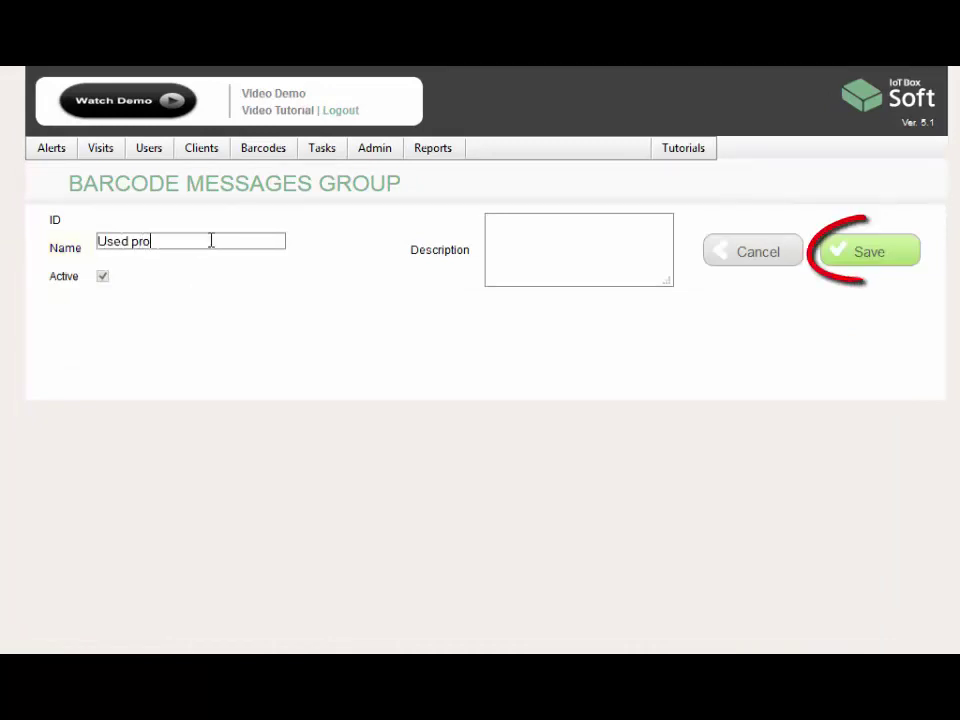
{"action": "left_click", "coordinate": [881, 257]}
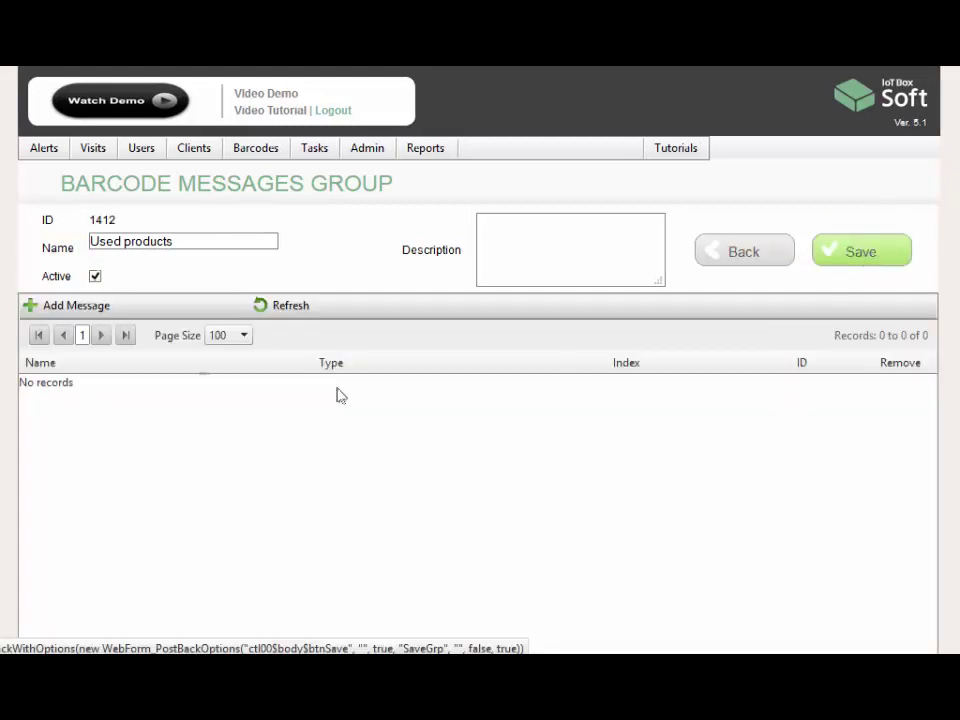
Add the messages "Glue Boards" and "old devices were changed with new ones" to the Used products group, save it and return to the group list
{"action": "left_click", "coordinate": [64, 316]}
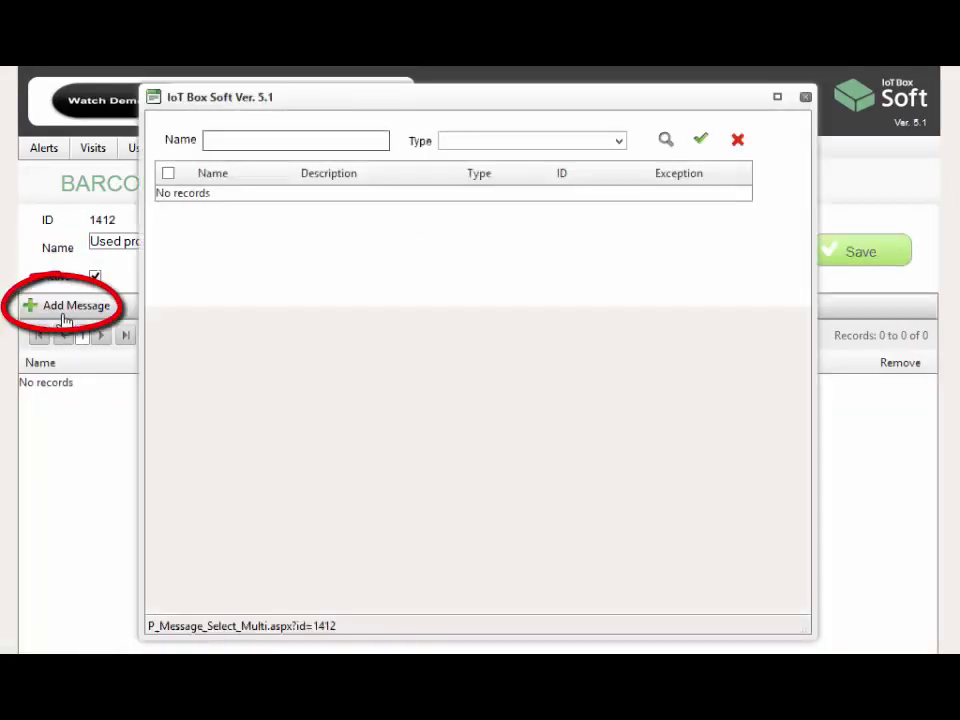
{"action": "left_click", "coordinate": [665, 141]}
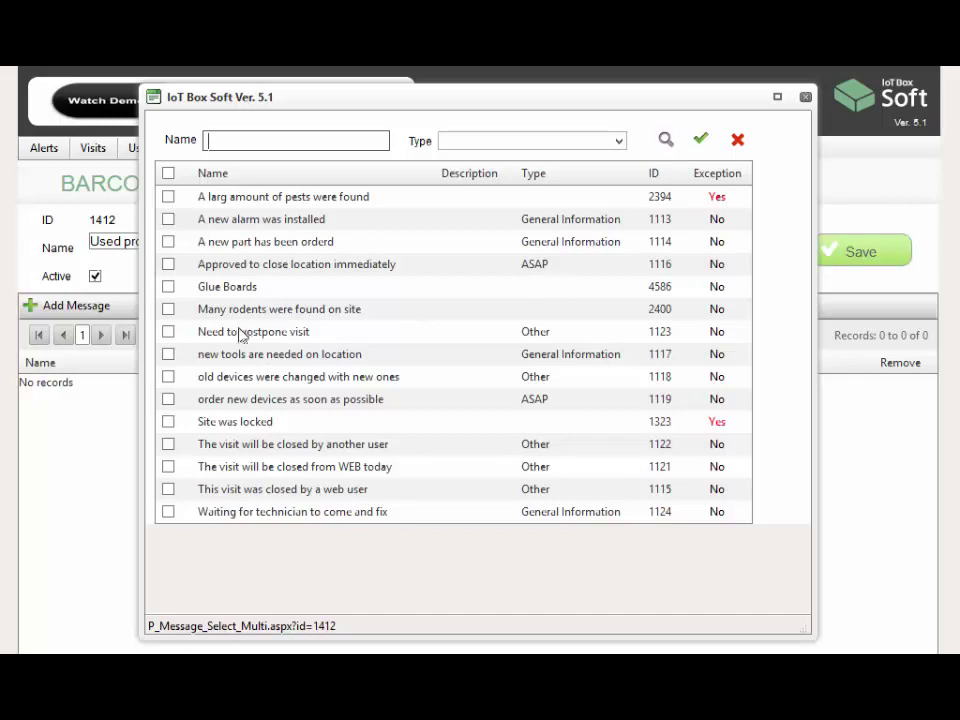
{"action": "left_click", "coordinate": [169, 287]}
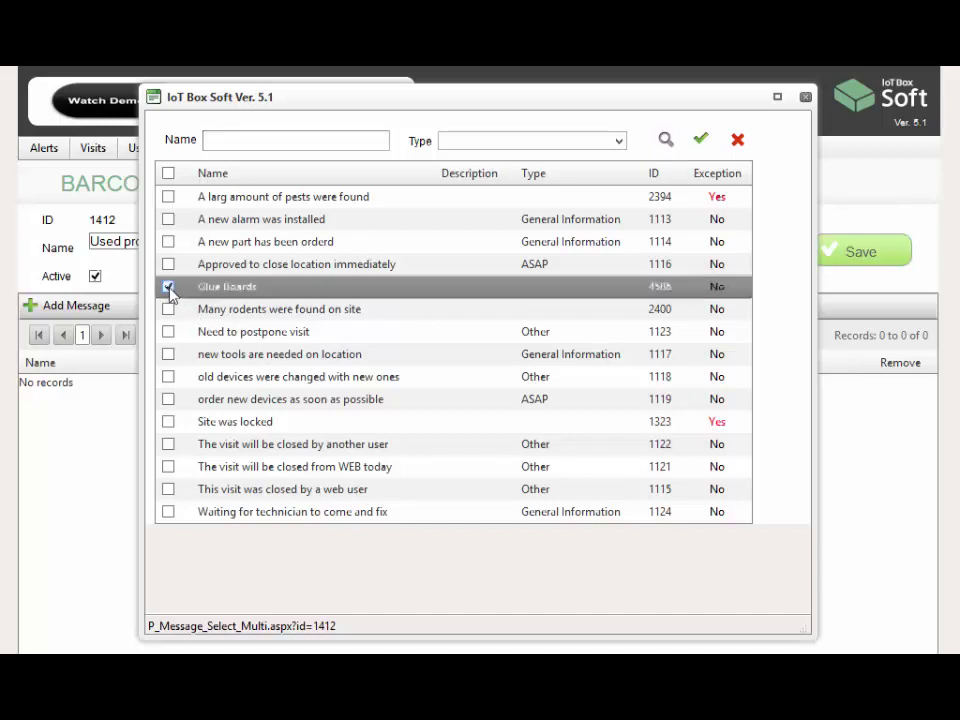
{"action": "left_click", "coordinate": [169, 377]}
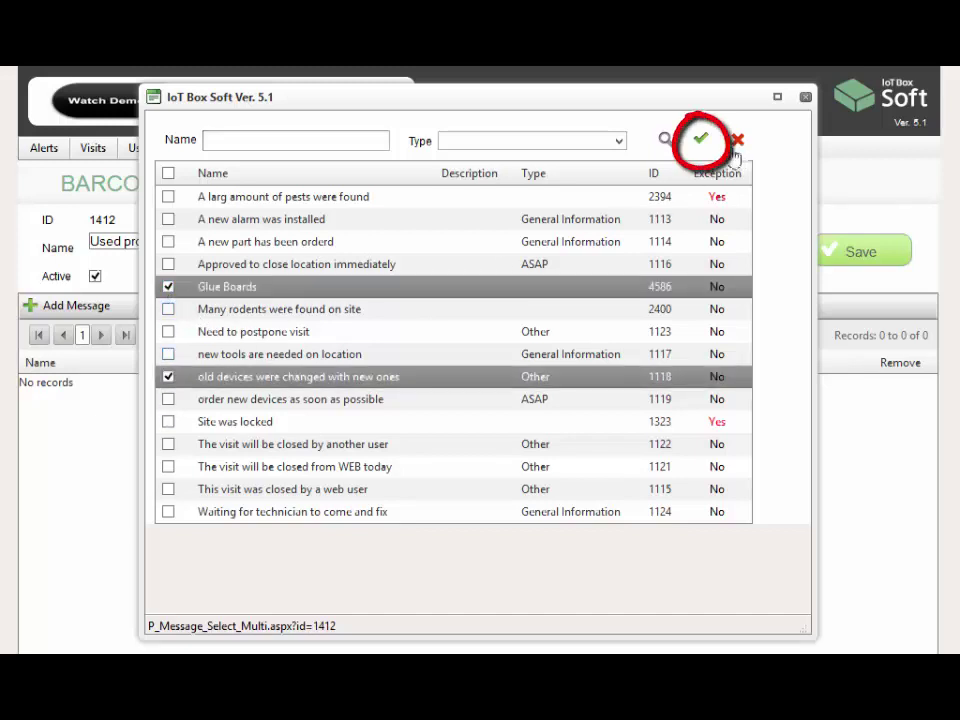
{"action": "left_click", "coordinate": [702, 141]}
{"action": "left_click", "coordinate": [838, 257]}
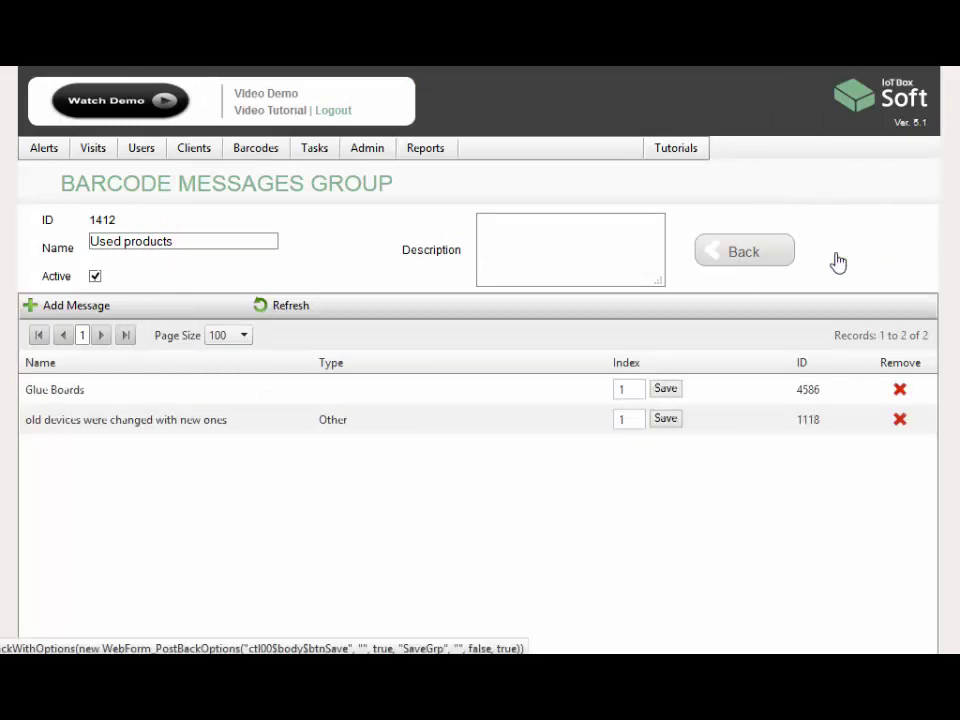
{"action": "left_click", "coordinate": [755, 258]}
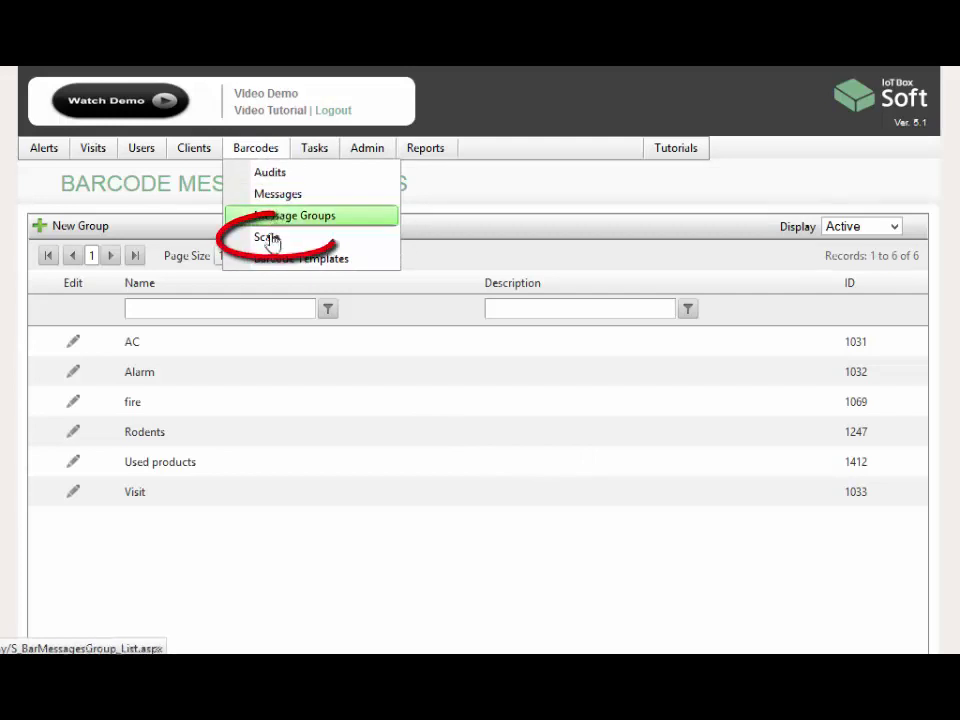
Start a new barcode scale named "Infestation level" with the Integer value type
{"action": "left_click", "coordinate": [284, 242]}
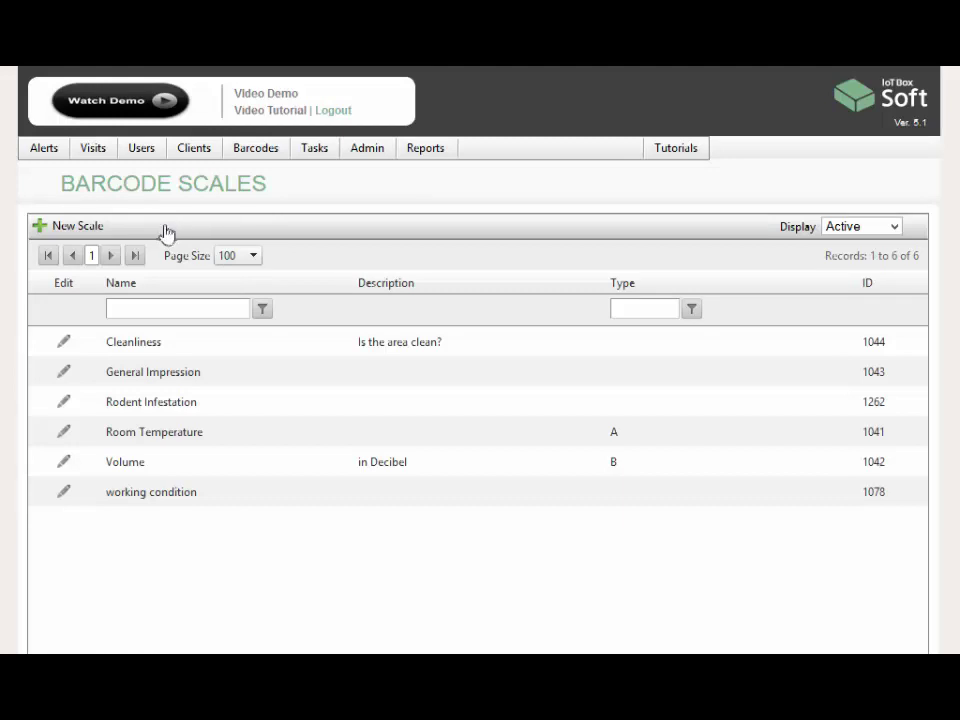
{"action": "left_click", "coordinate": [81, 234]}
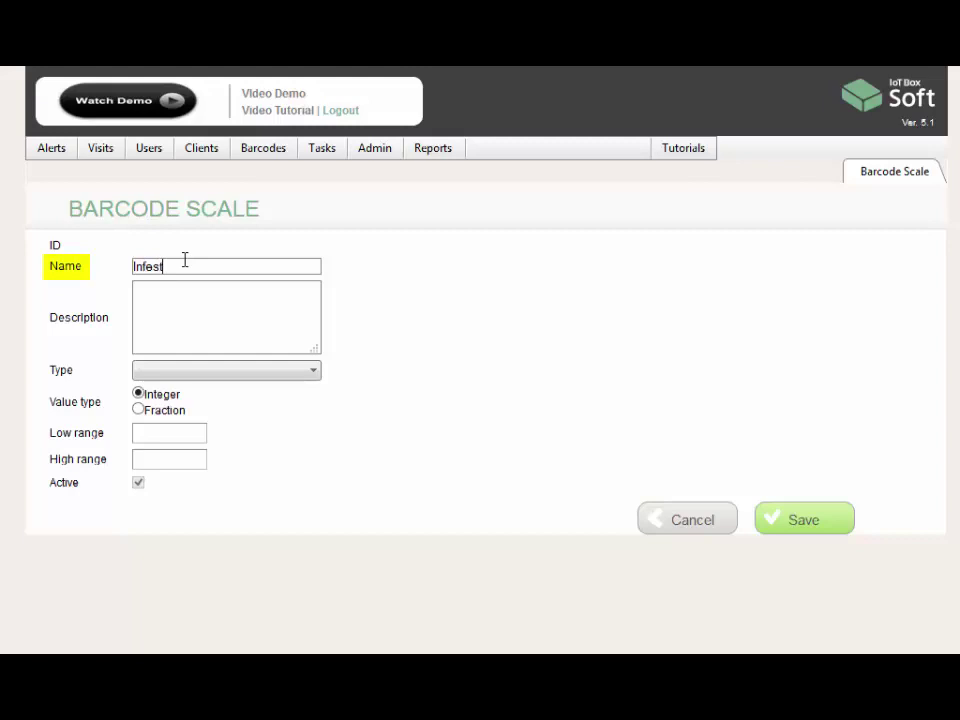
{"action": "type", "text": "vel"}
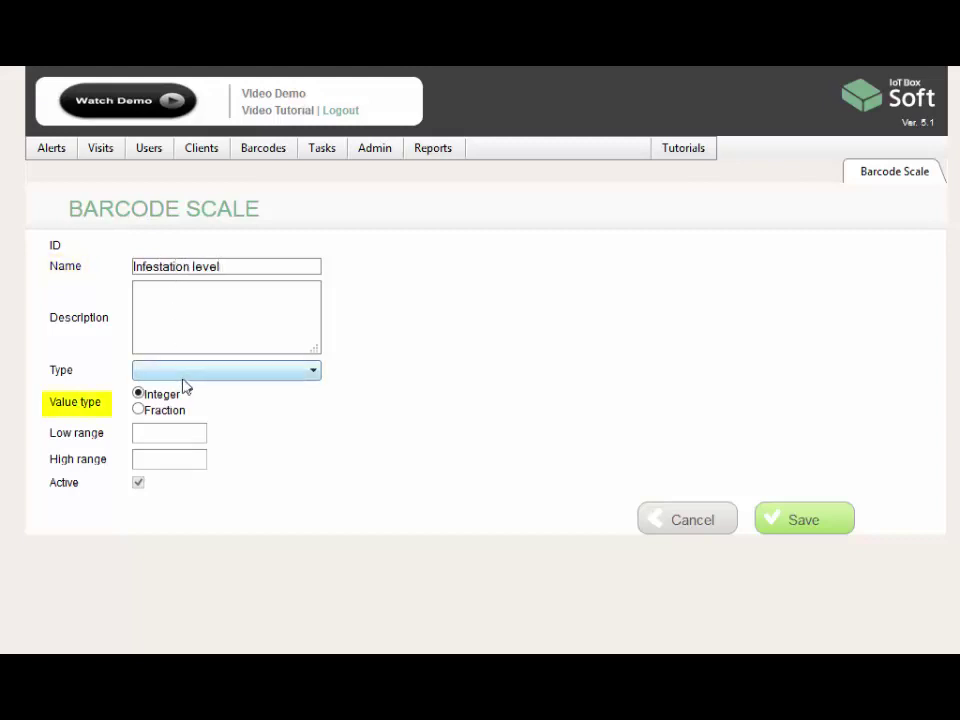
{"action": "left_click", "coordinate": [138, 410]}
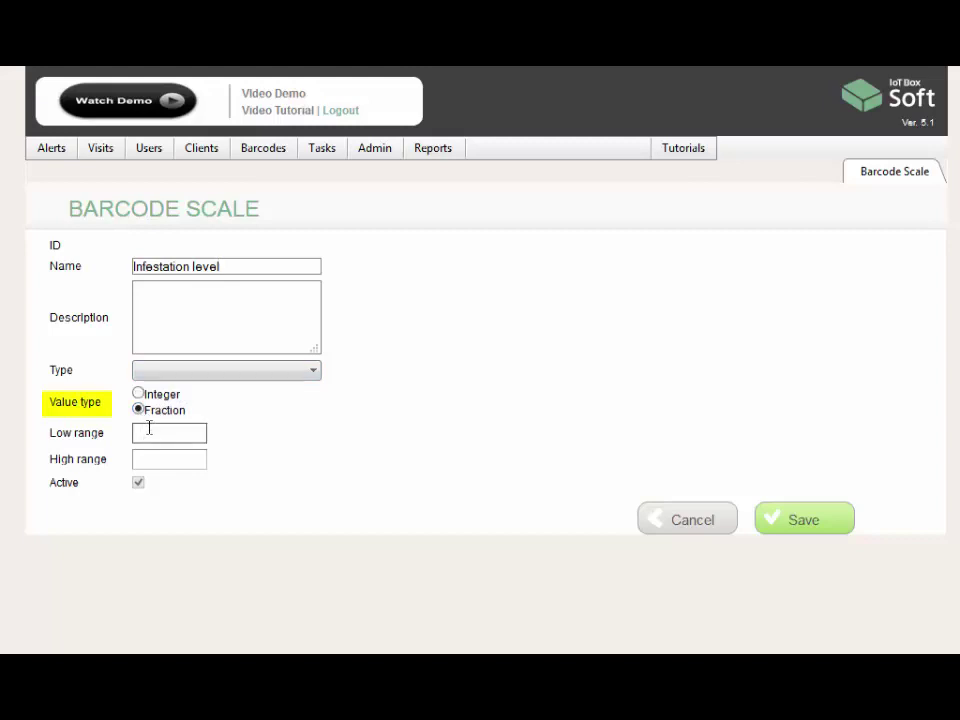
{"action": "left_click", "coordinate": [138, 393]}
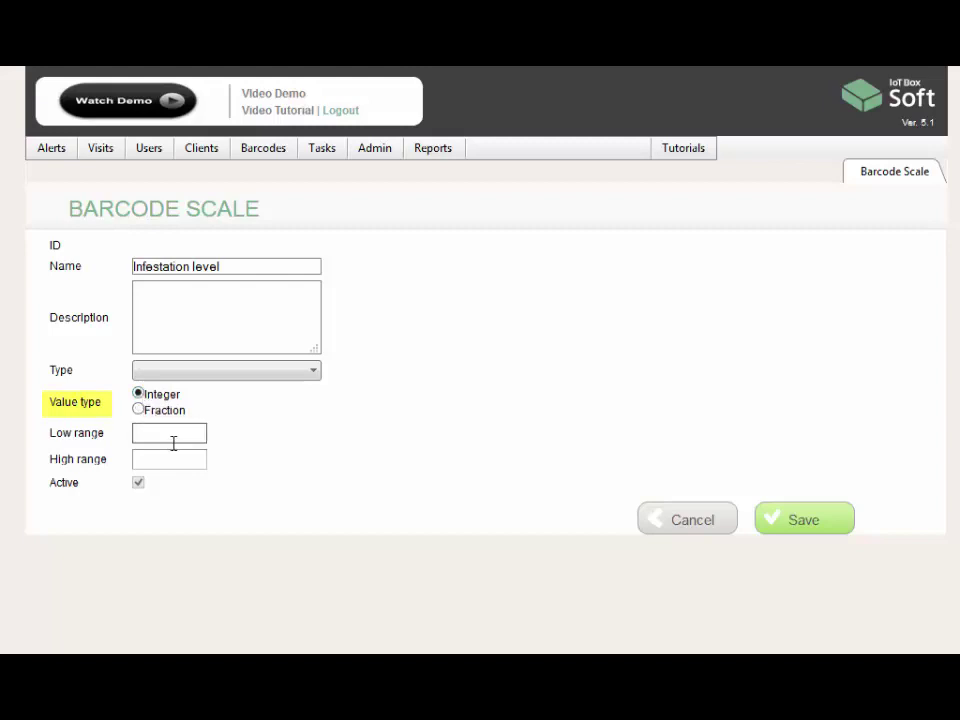
Set the scale's low range to 0 and high range to 10, and save the scale
{"action": "left_click", "coordinate": [173, 437]}
{"action": "type", "text": "0"}
{"action": "left_click", "coordinate": [173, 459]}
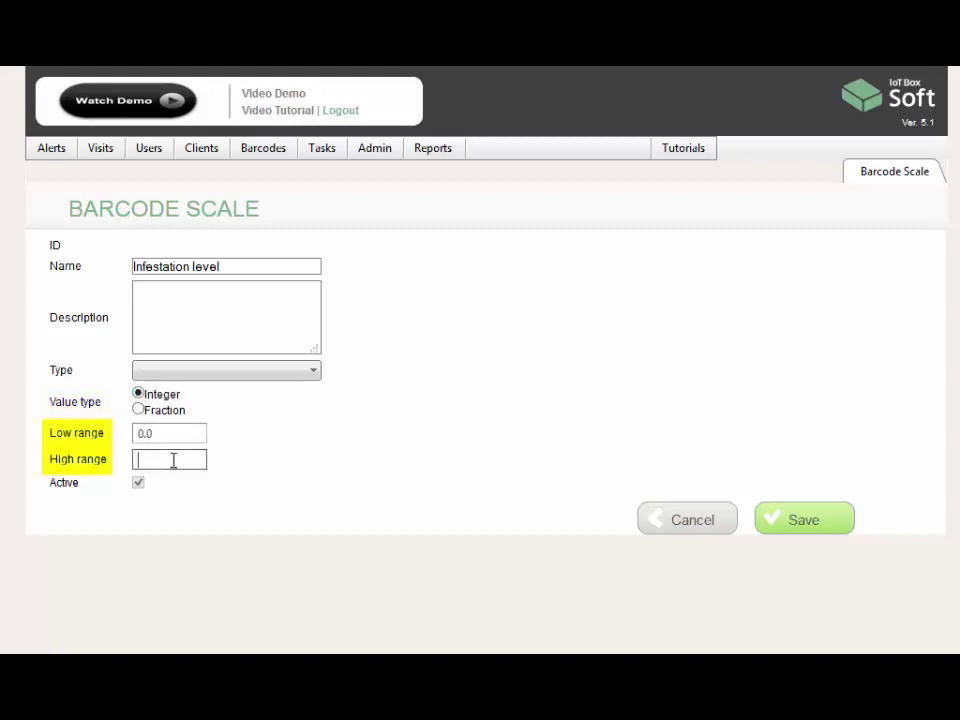
{"action": "type", "text": "10"}
{"action": "left_click", "coordinate": [275, 485]}
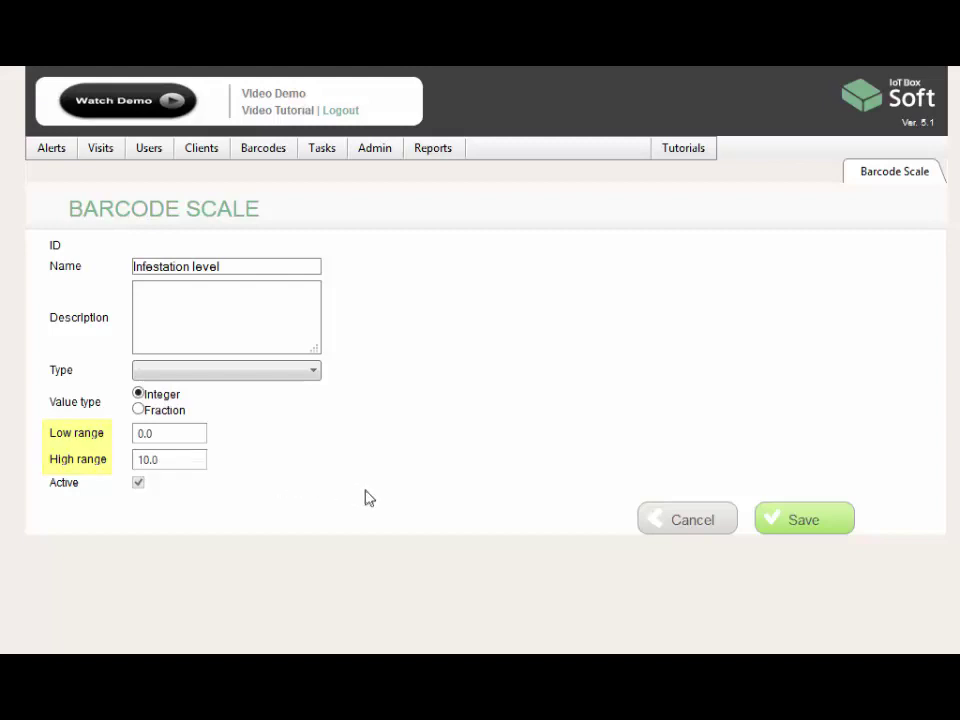
{"action": "left_click", "coordinate": [818, 527]}
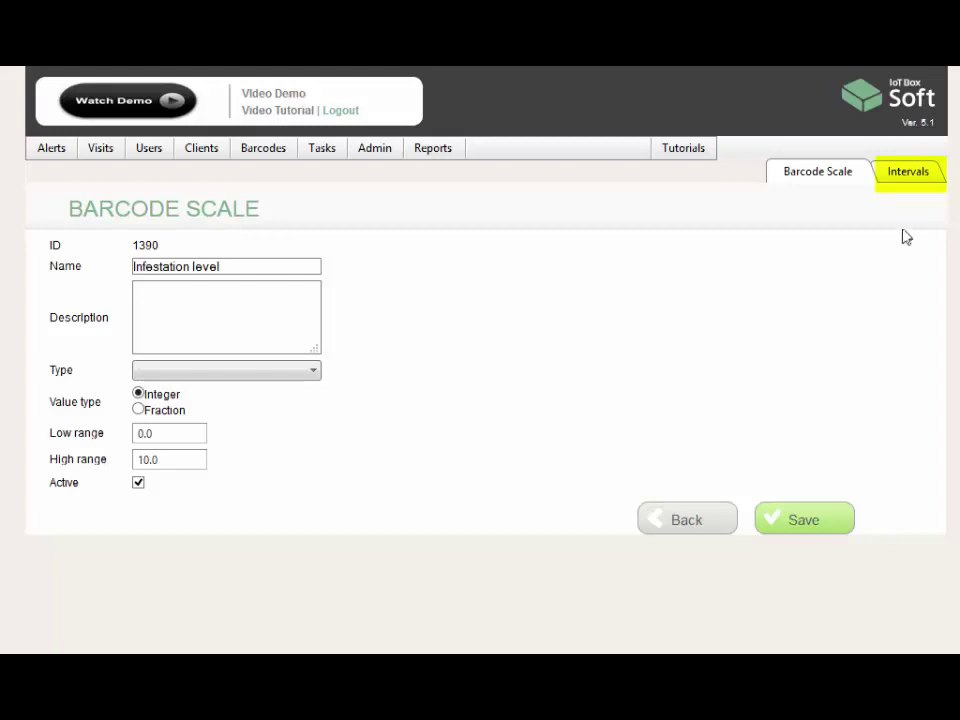
Add an interval named "none" to the Infestation level scale with an upper value of 1 and bright green color
{"action": "left_click", "coordinate": [903, 178]}
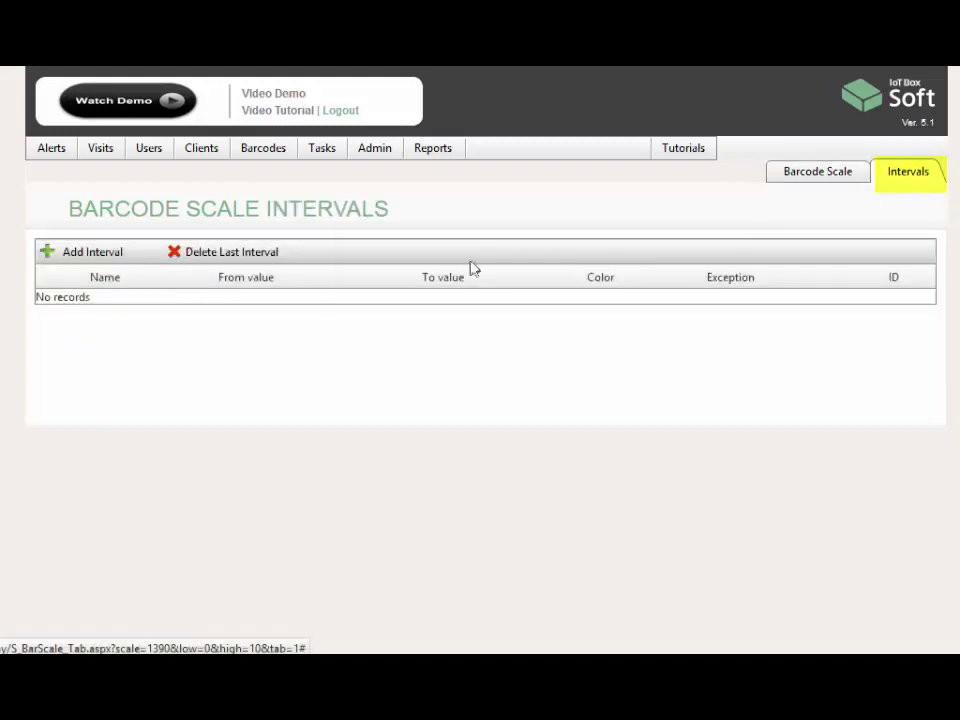
{"action": "left_click", "coordinate": [64, 257]}
{"action": "left_click", "coordinate": [182, 309]}
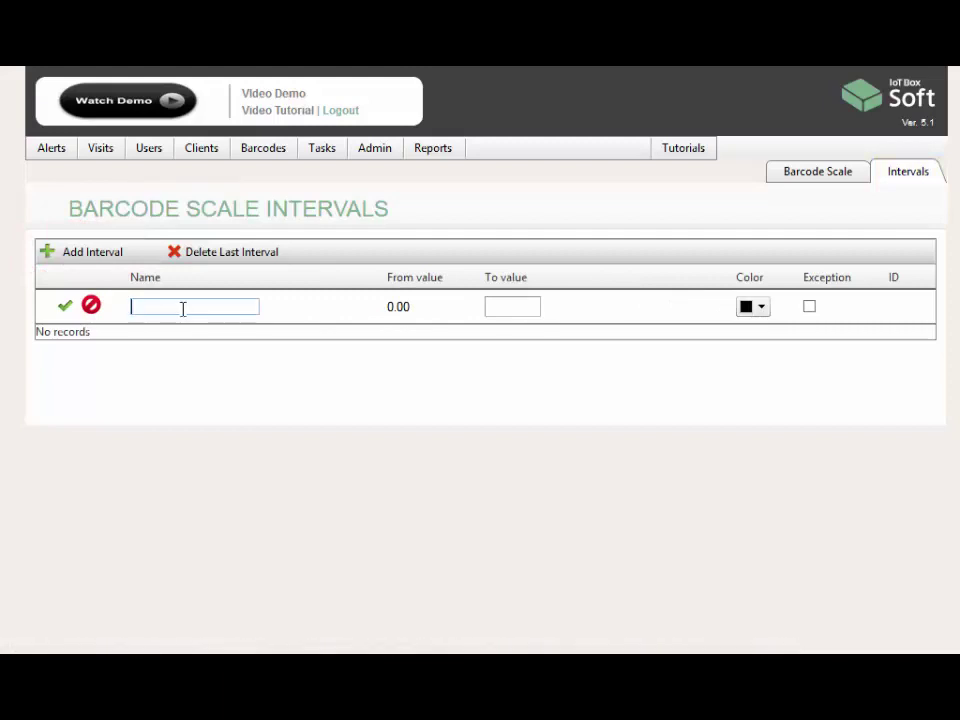
{"action": "type", "text": "none"}
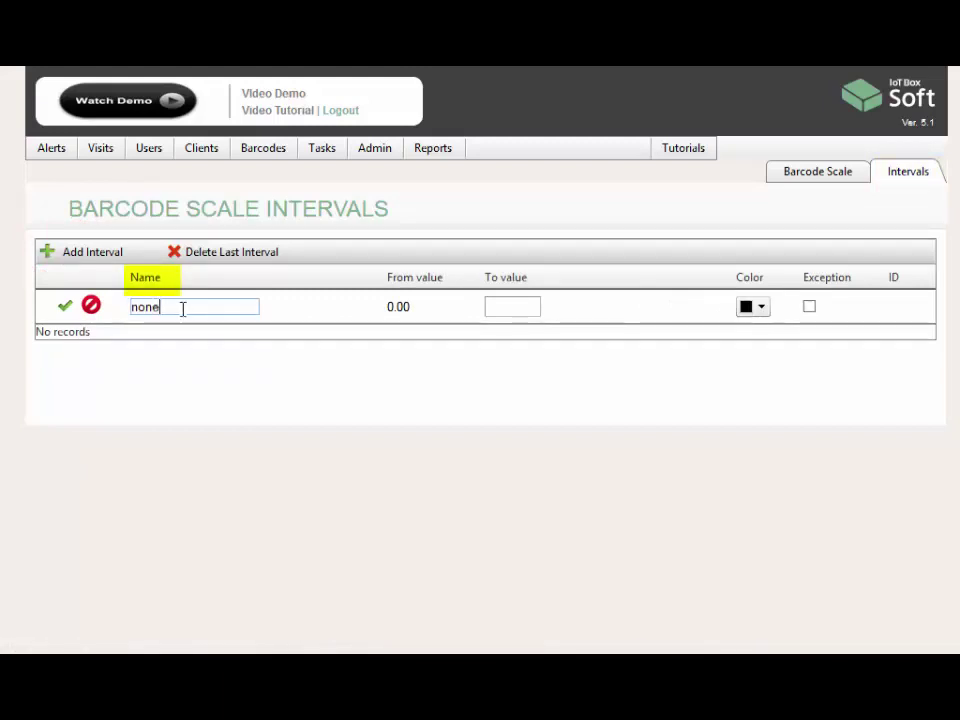
{"action": "left_click", "coordinate": [506, 305]}
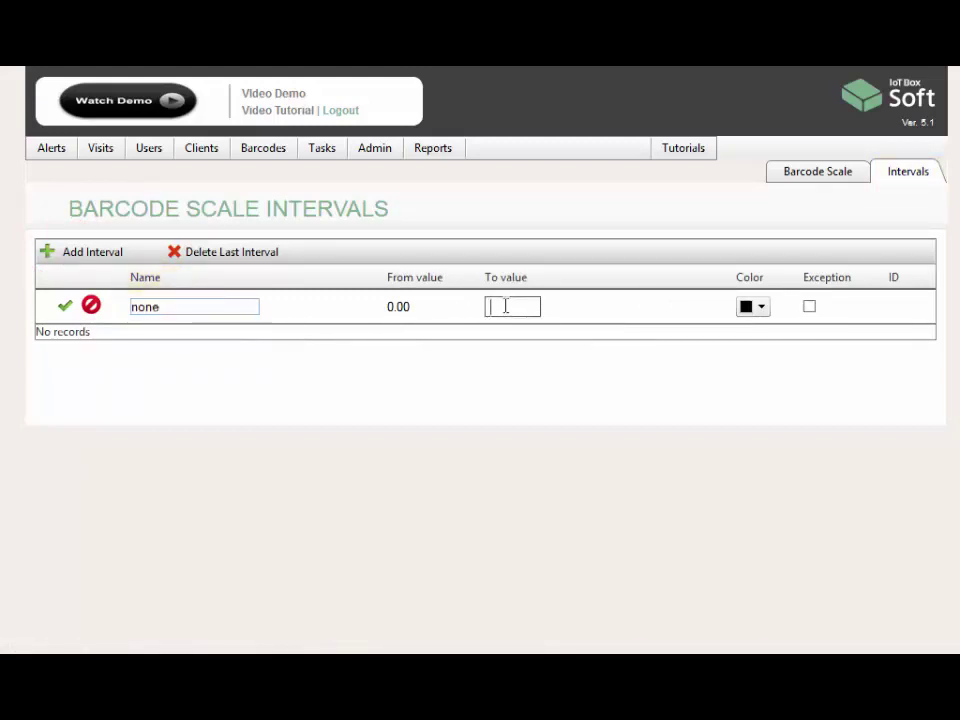
{"action": "type", "text": "1"}
{"action": "left_click", "coordinate": [761, 311]}
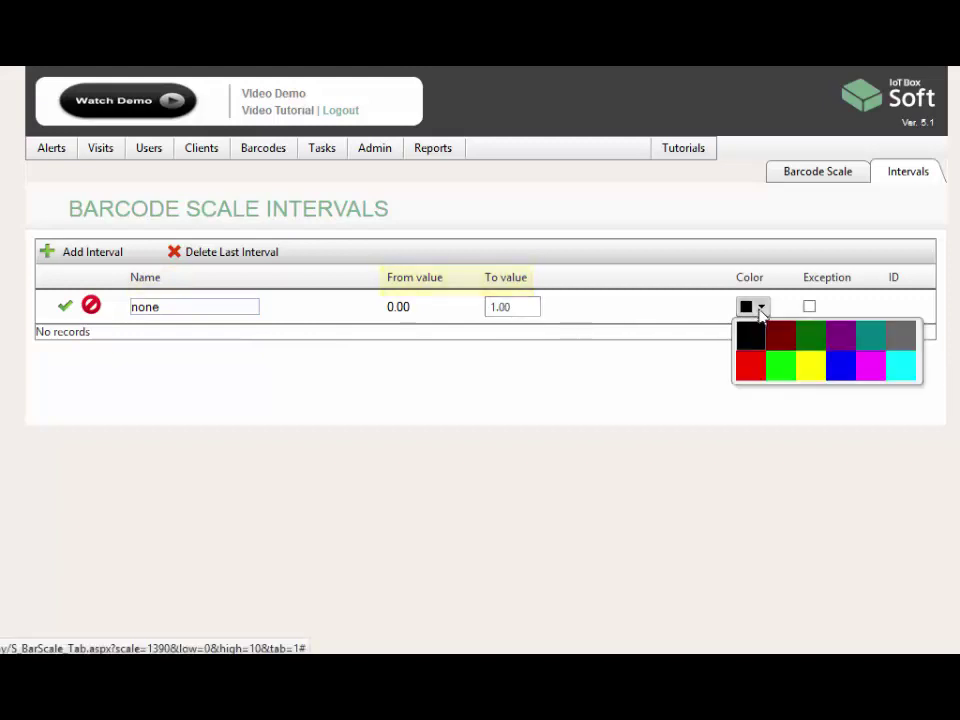
{"action": "left_click", "coordinate": [779, 367]}
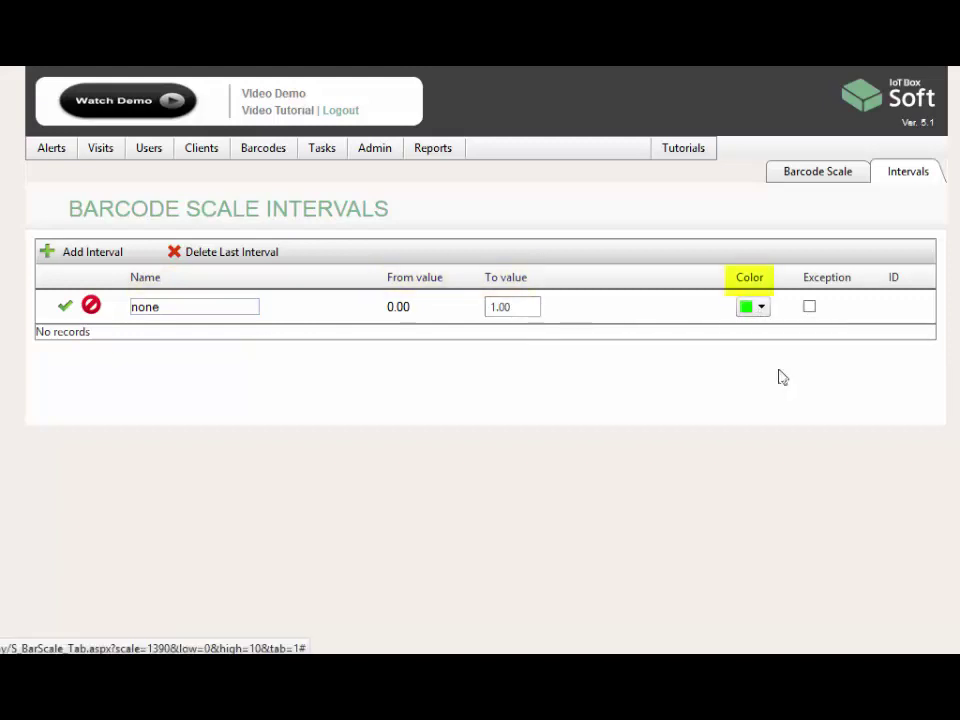
{"action": "left_click", "coordinate": [63, 306]}
Add a second scale interval named "low" with an upper value of 5.00 and yellow color
{"action": "left_click", "coordinate": [50, 253]}
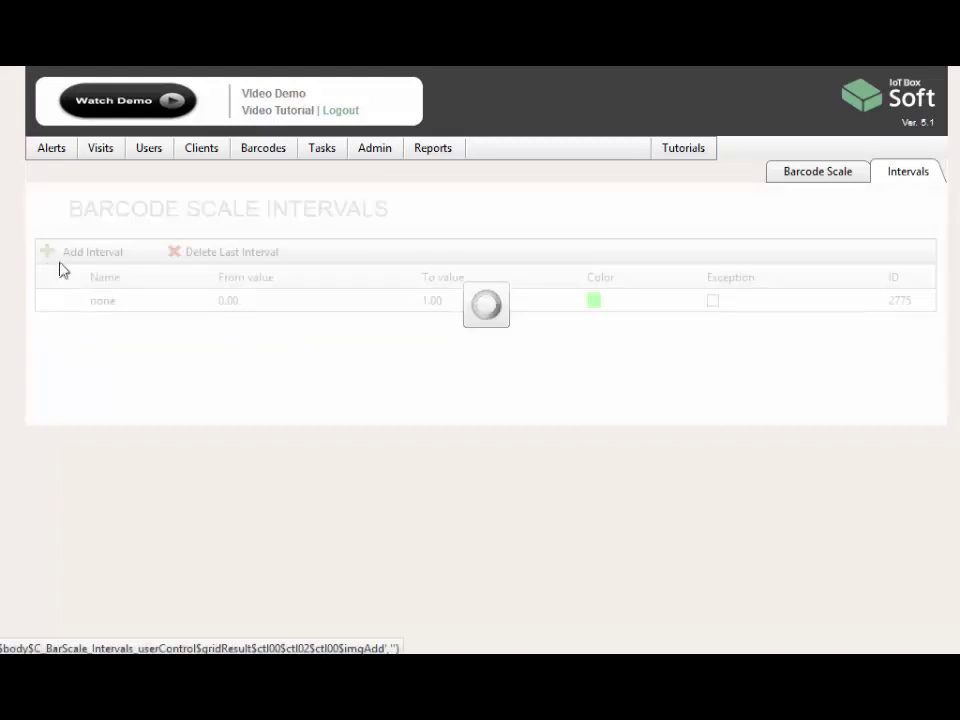
{"action": "left_click", "coordinate": [197, 306]}
{"action": "type", "text": "low"}
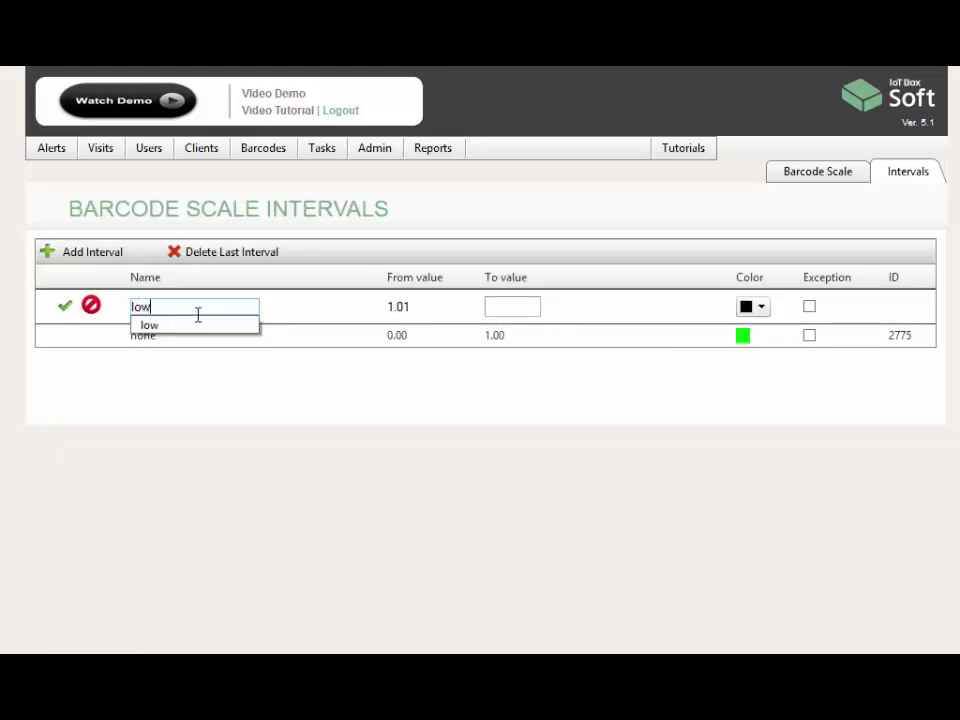
{"action": "left_click", "coordinate": [527, 305]}
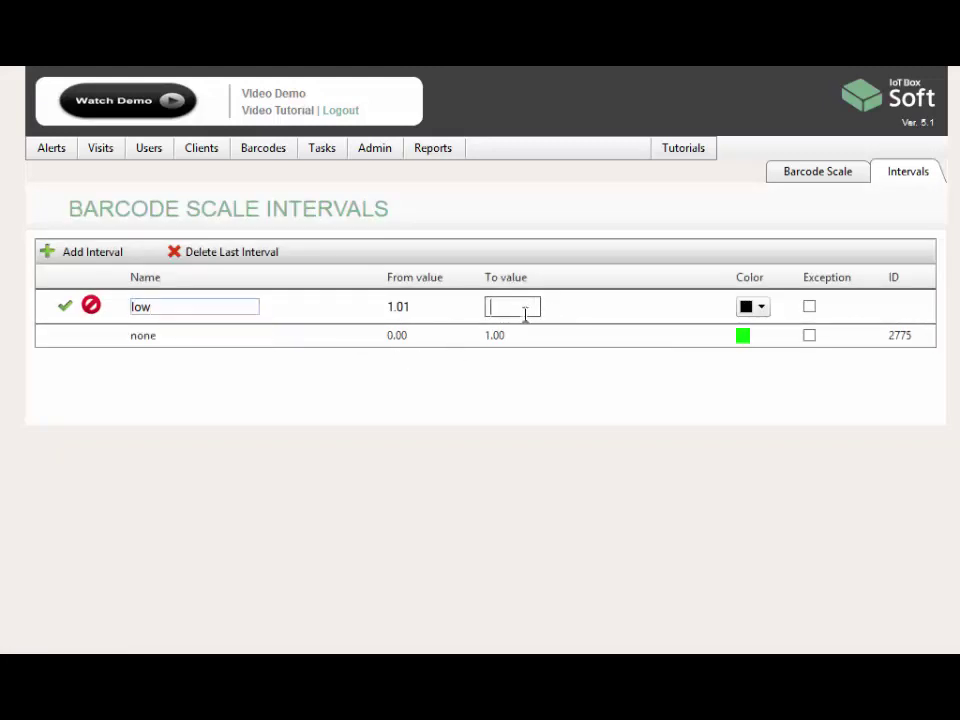
{"action": "type", "text": "5.00"}
{"action": "left_click", "coordinate": [760, 307]}
{"action": "left_click", "coordinate": [796, 369]}
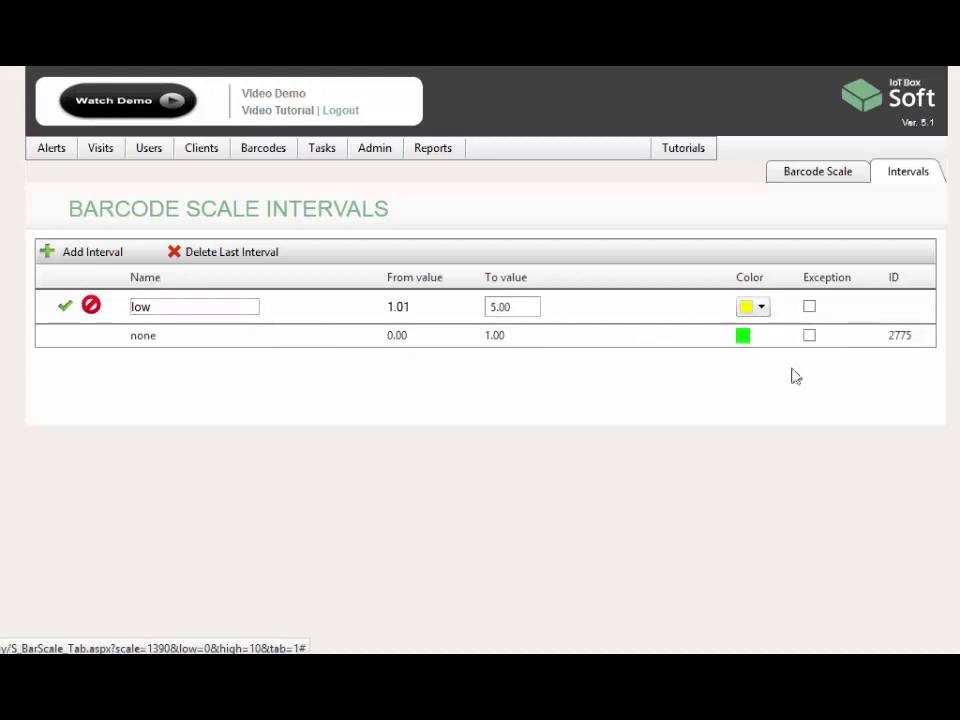
{"action": "left_click", "coordinate": [65, 306]}
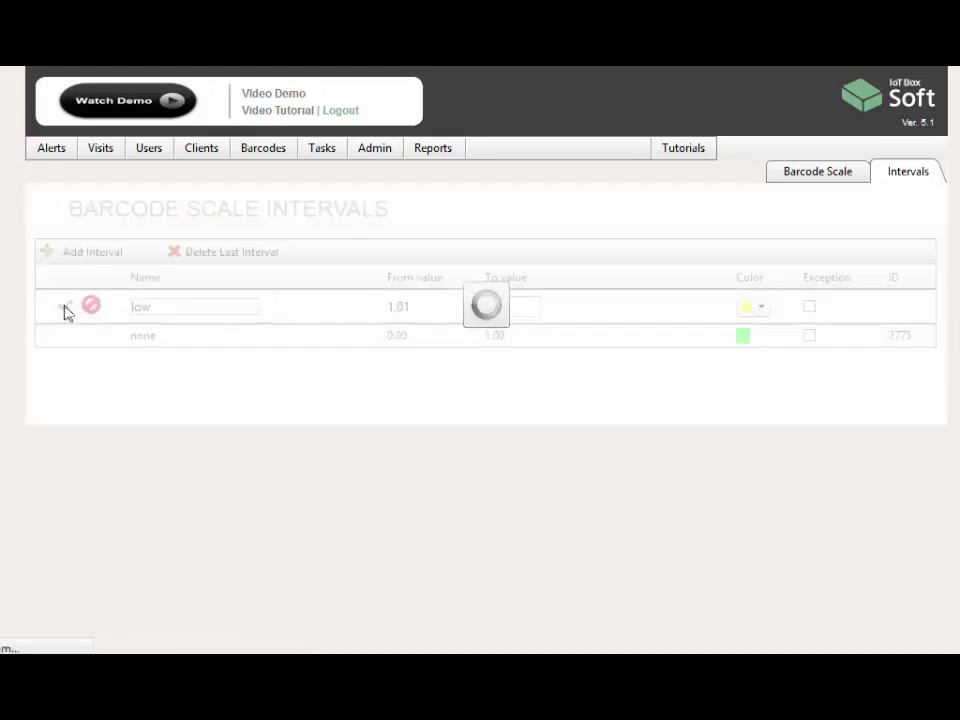
Add a third scale interval named "high" with an upper value of 10, red color and marked as an exception
{"action": "left_click", "coordinate": [47, 254]}
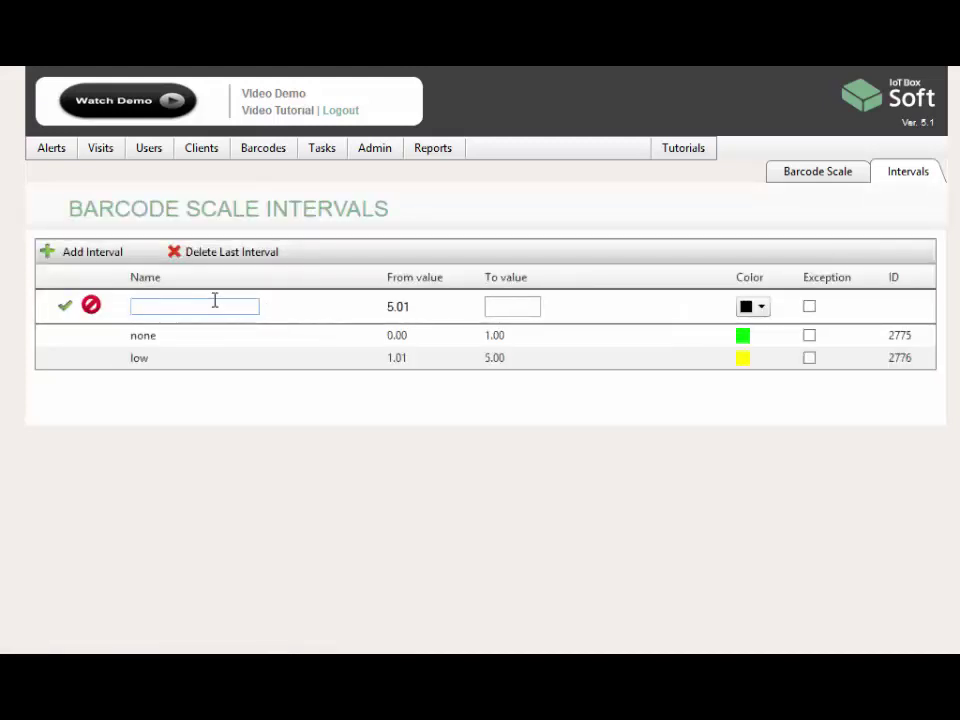
{"action": "type", "text": "high"}
{"action": "left_click", "coordinate": [500, 307]}
{"action": "type", "text": "10"}
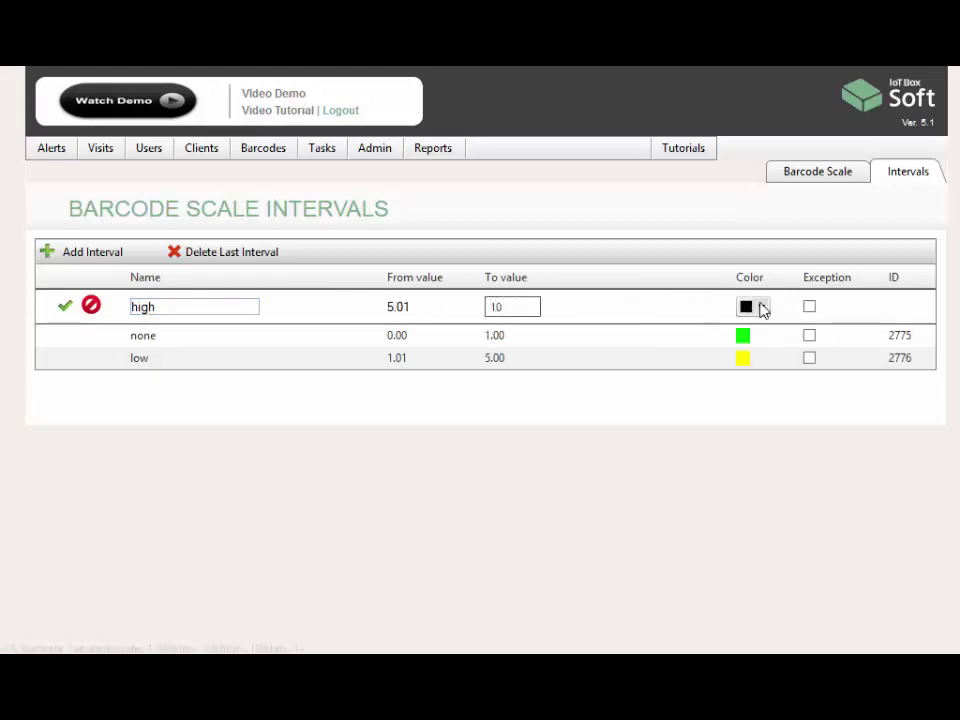
{"action": "left_click", "coordinate": [761, 307]}
{"action": "left_click", "coordinate": [750, 366]}
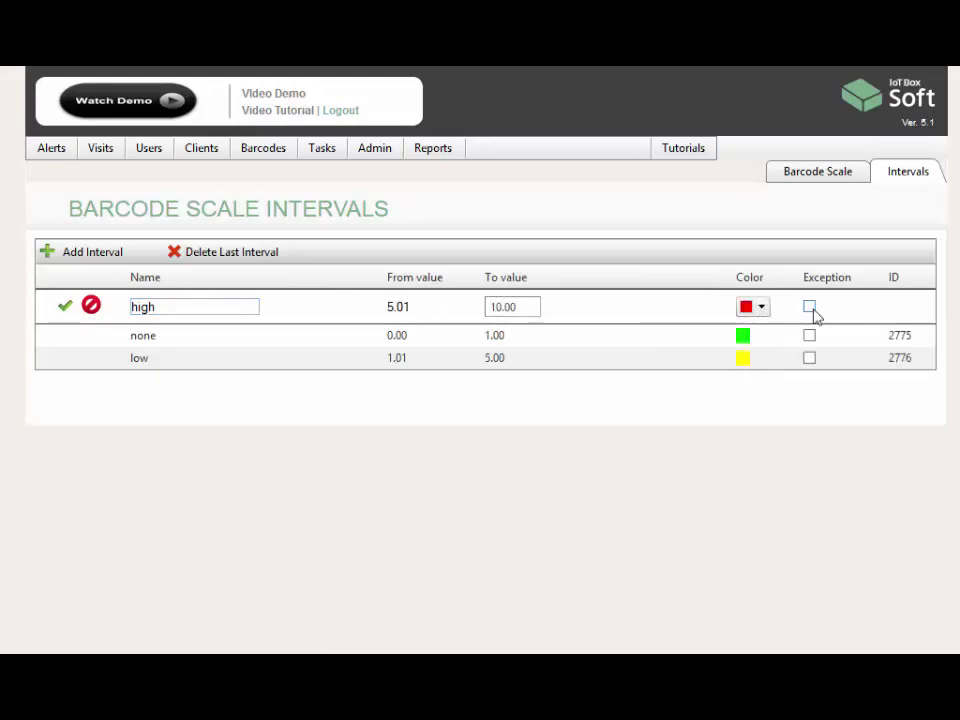
{"action": "left_click", "coordinate": [812, 310]}
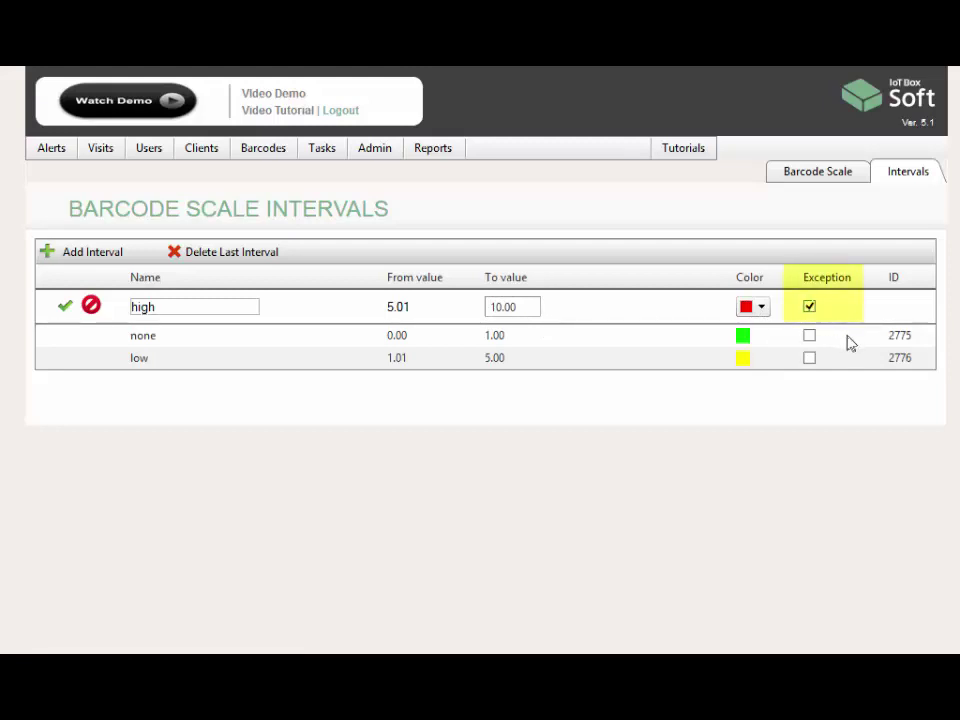
{"action": "left_click", "coordinate": [62, 310]}
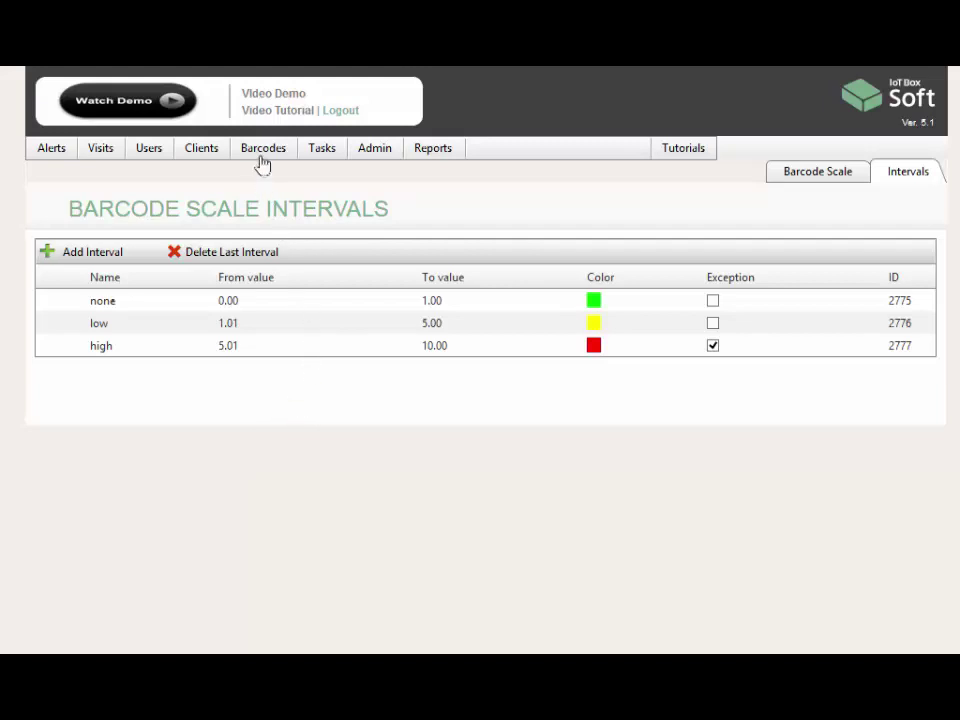
Start a new barcode template named "Pest control visit" with the code "pest"
{"action": "mouse_move", "coordinate": [263, 159]}
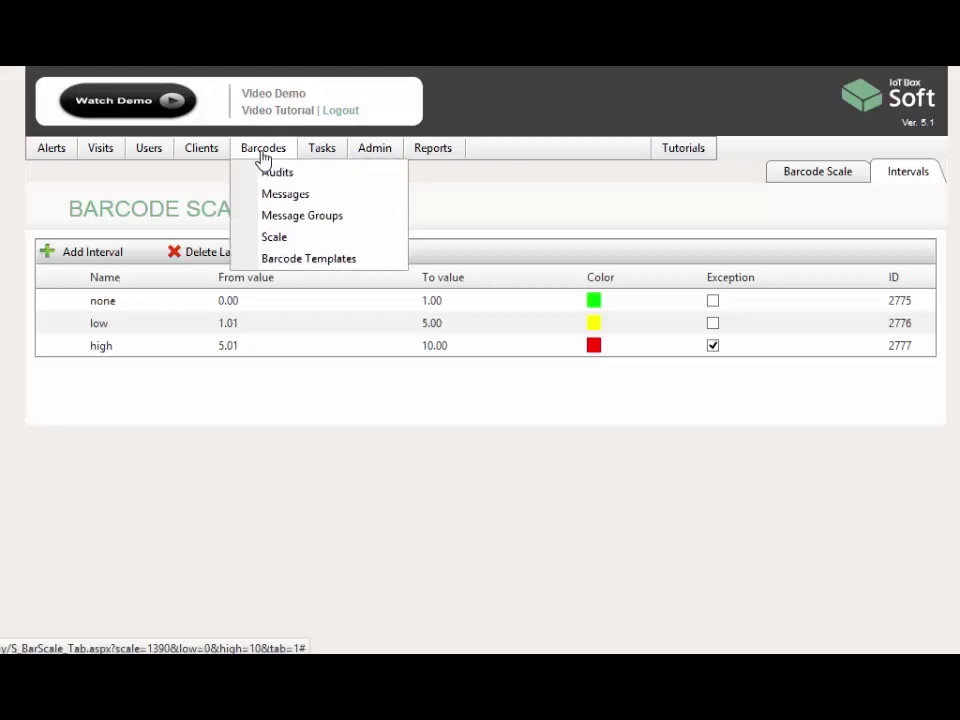
{"action": "left_click", "coordinate": [373, 262]}
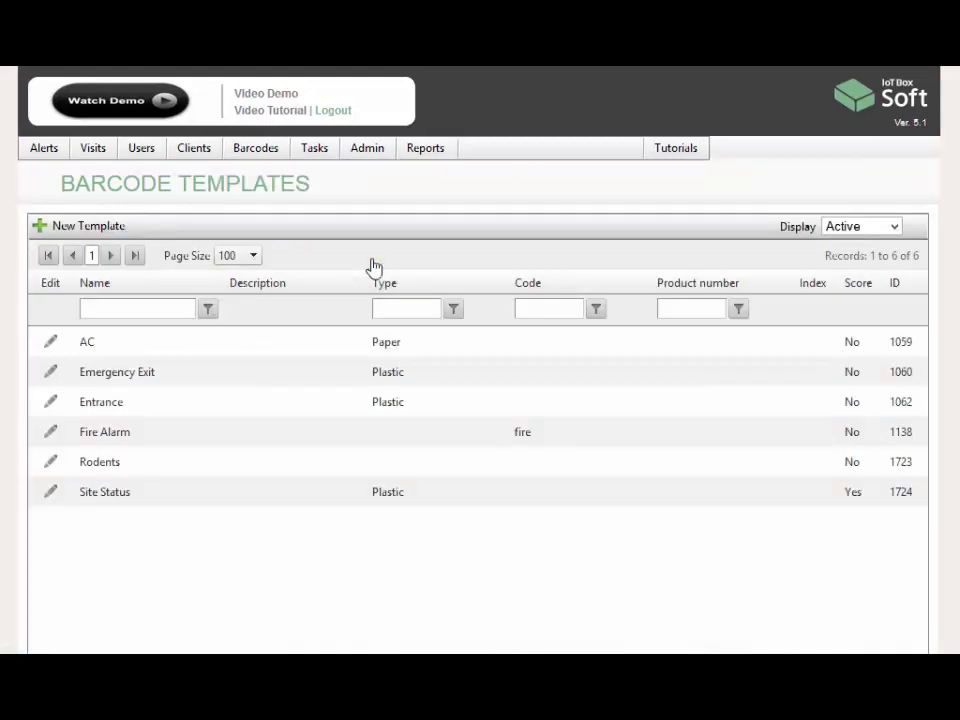
{"action": "left_click", "coordinate": [67, 236]}
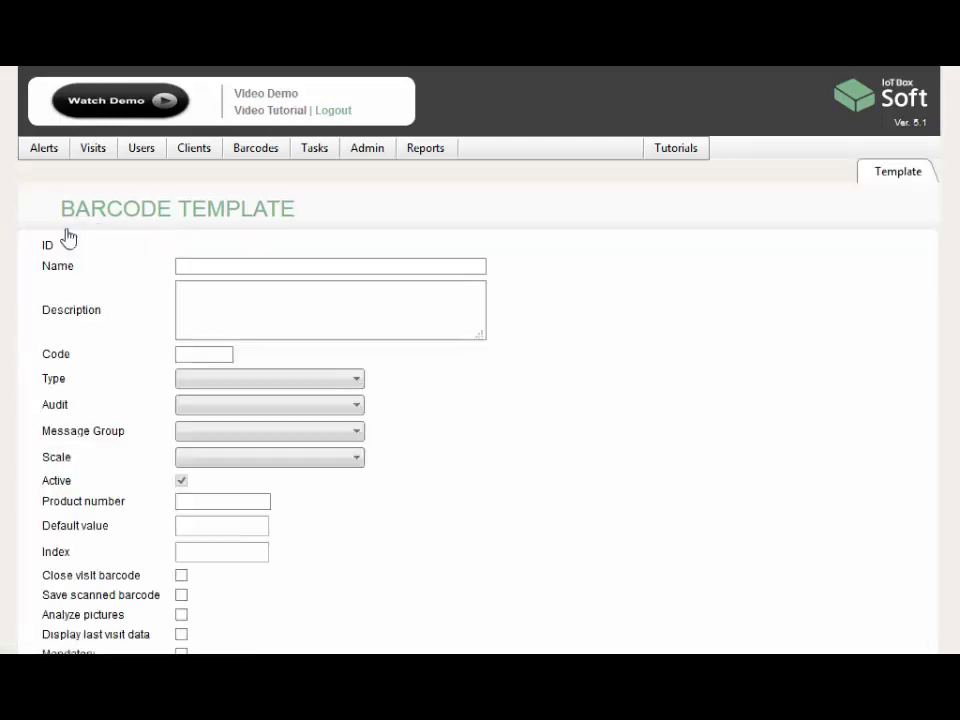
{"action": "left_click", "coordinate": [212, 268]}
{"action": "type", "text": "Pest cont"}
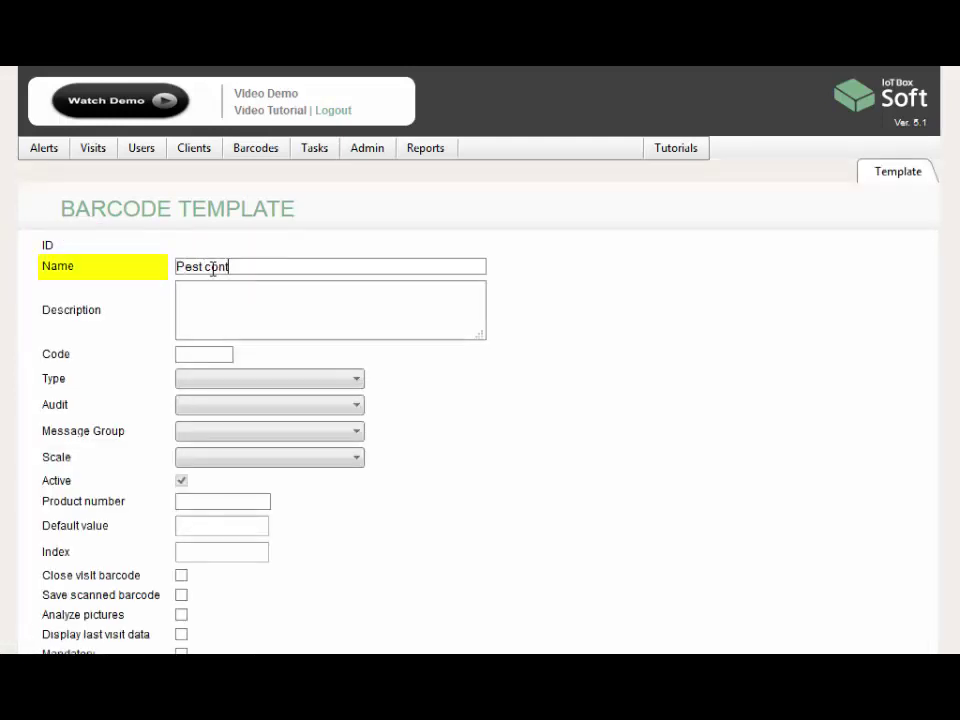
{"action": "type", "text": "rol visit"}
{"action": "key", "text": "Tab"}
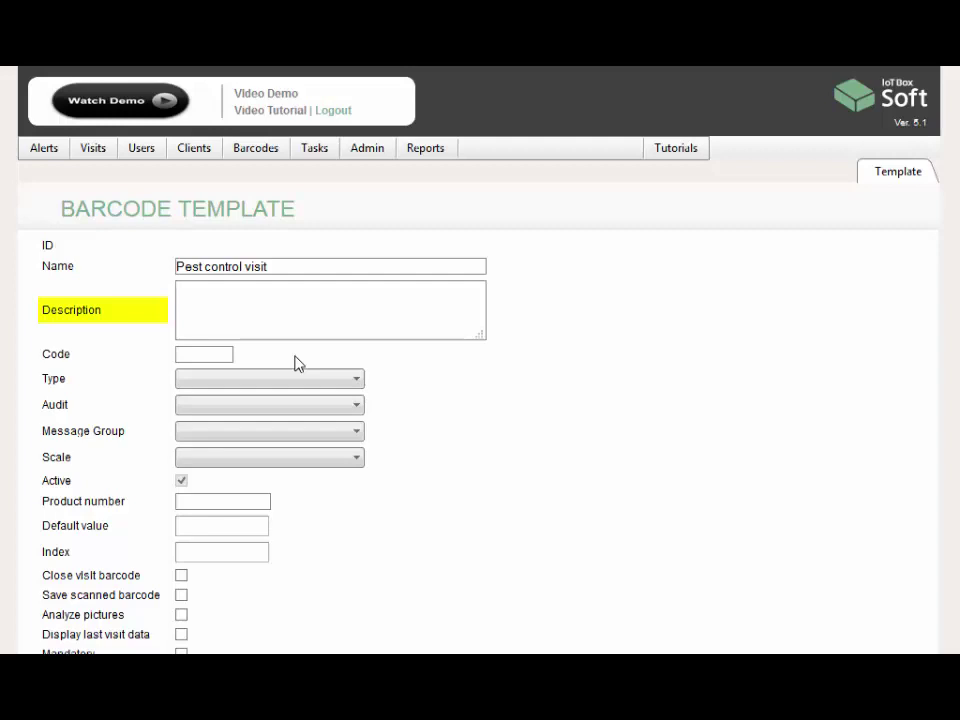
{"action": "left_click", "coordinate": [216, 356]}
{"action": "type", "text": "pest"}
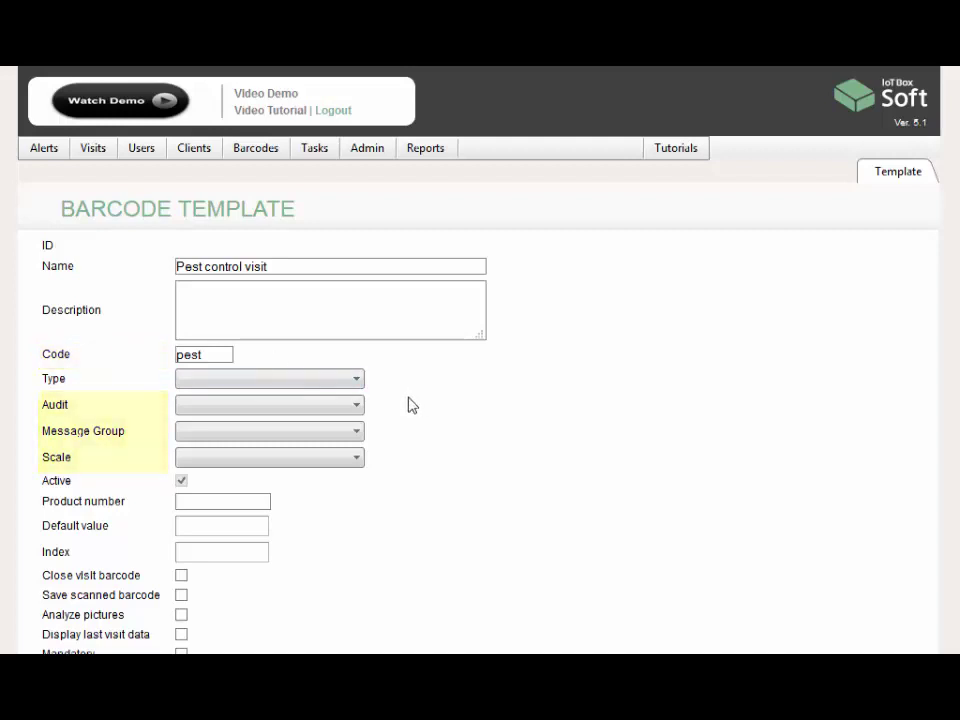
Assign the second-listed "pest control visit" audit (lowercase), the "Used products" message group and the "Infestation level" scale to the template
{"action": "left_click", "coordinate": [341, 412]}
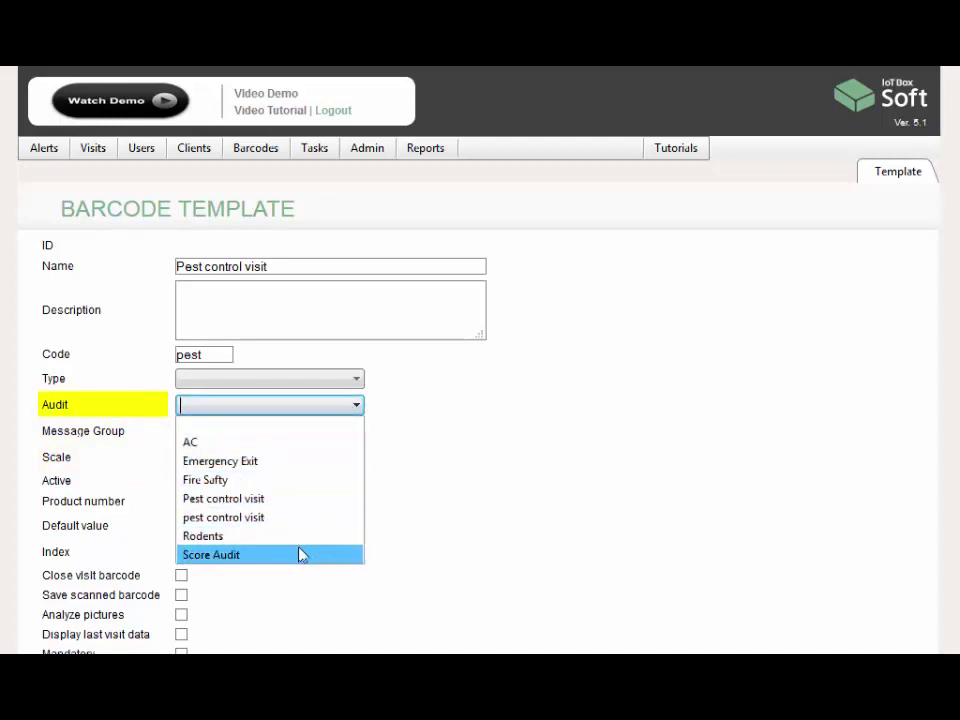
{"action": "left_click", "coordinate": [292, 518]}
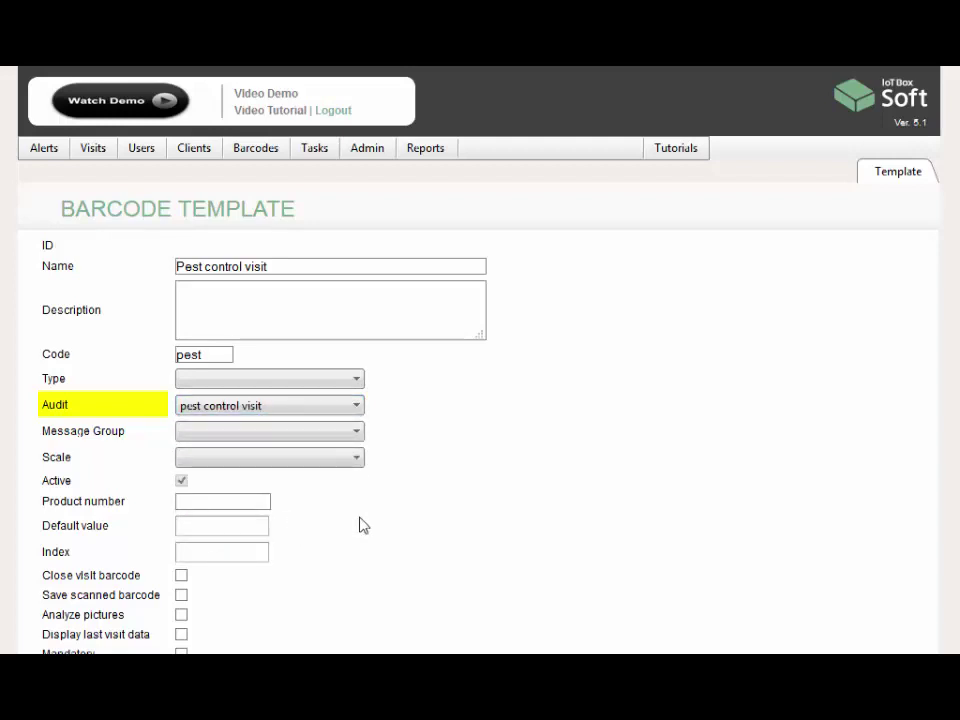
{"action": "left_click", "coordinate": [303, 445]}
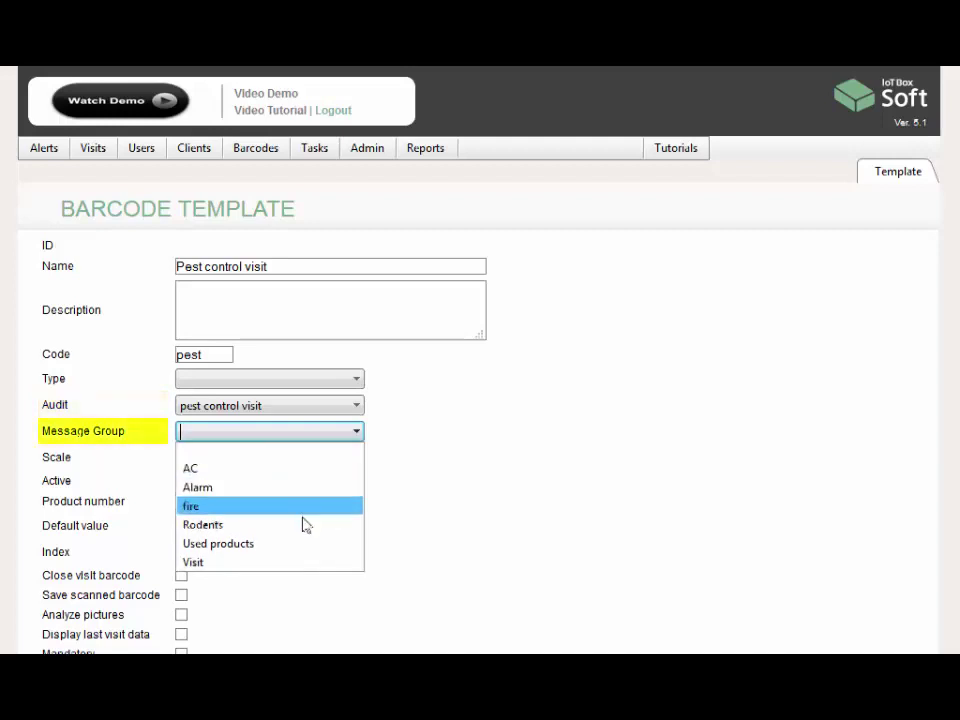
{"action": "left_click", "coordinate": [303, 548]}
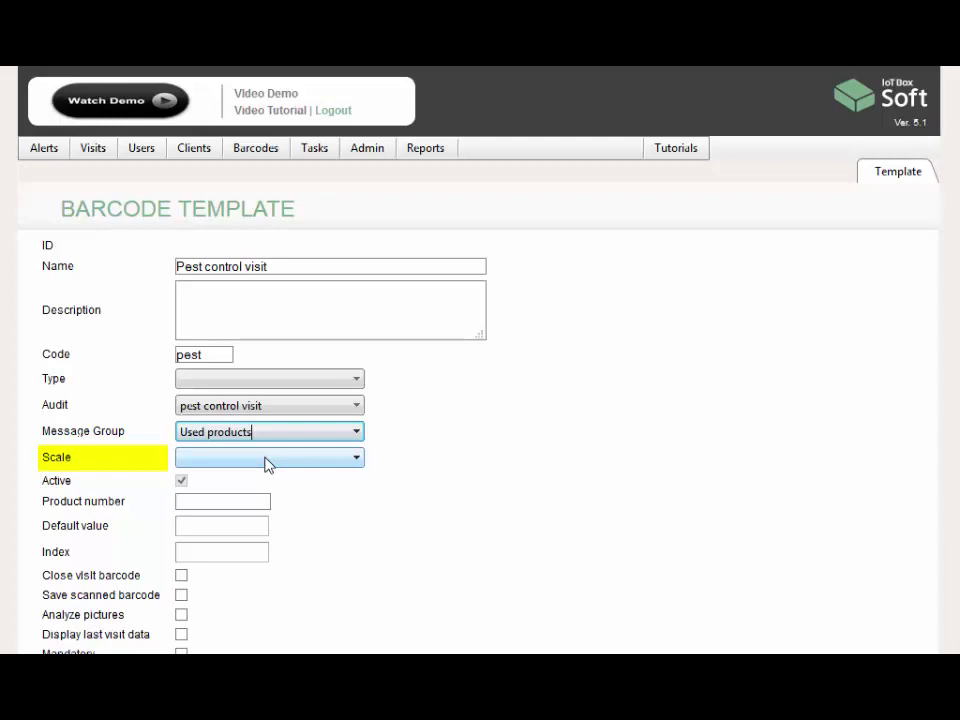
{"action": "left_click", "coordinate": [265, 463]}
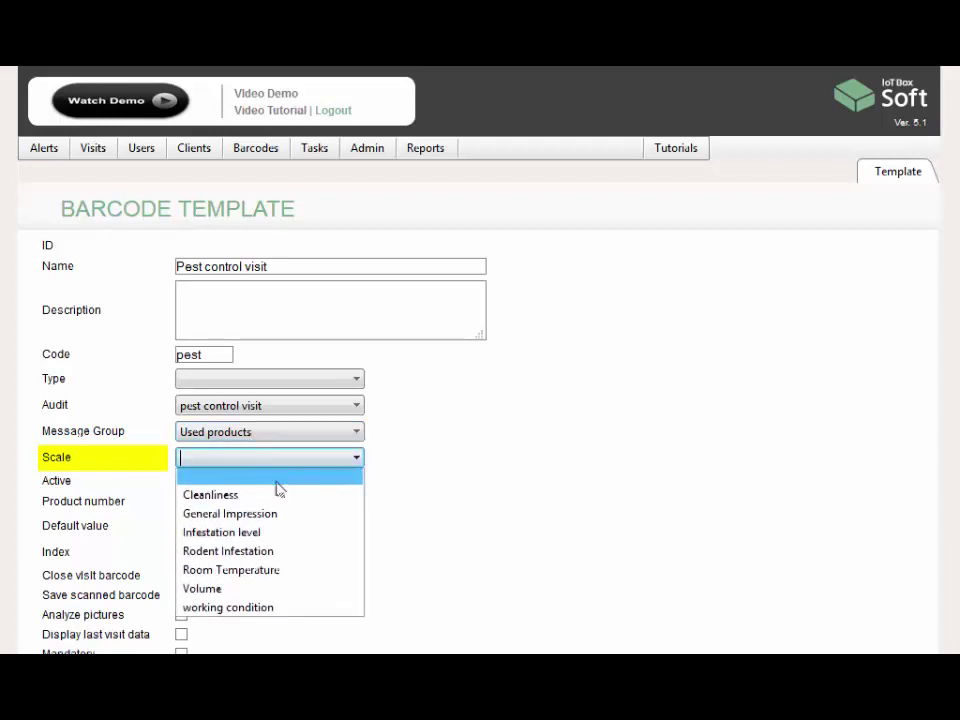
{"action": "left_click", "coordinate": [266, 534]}
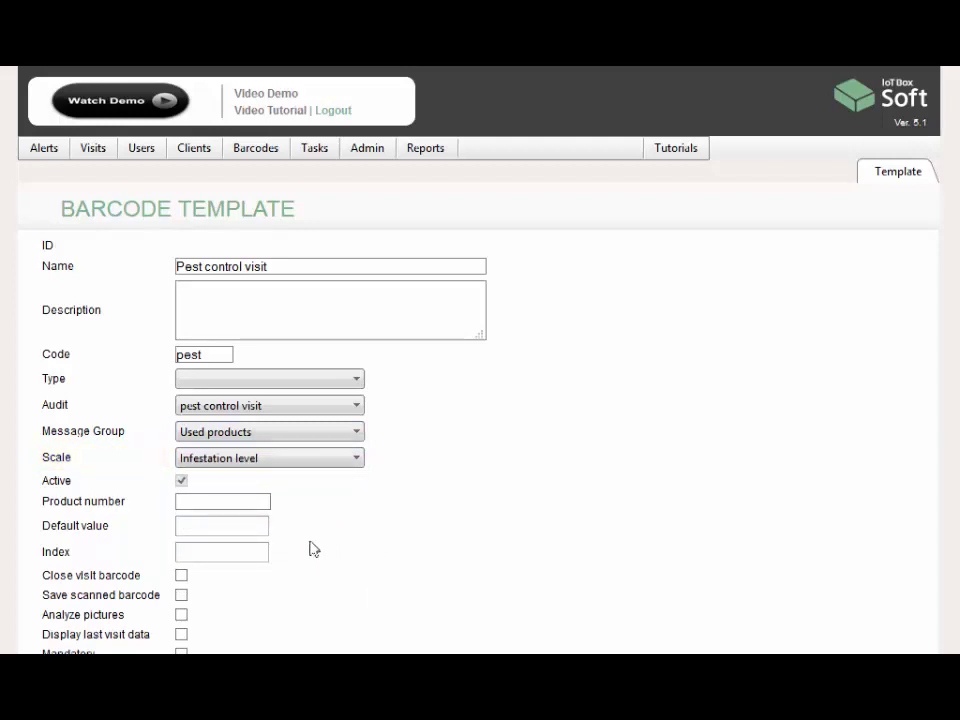
Set the default value of the Pest control visit template to 0
{"action": "left_click", "coordinate": [217, 524]}
{"action": "type", "text": "0"}
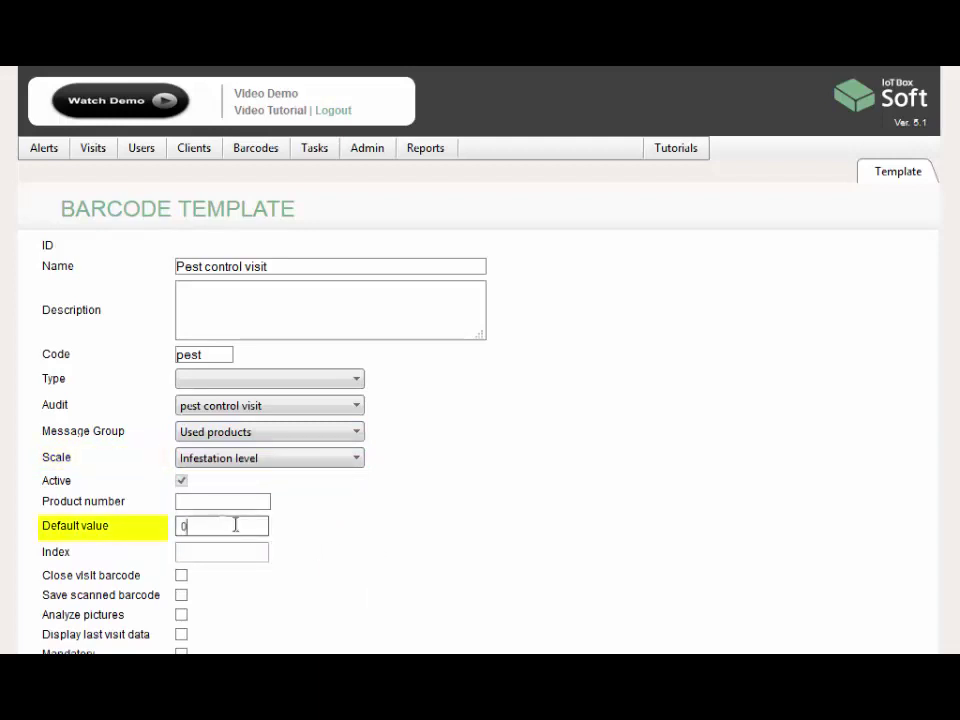
{"action": "left_click", "coordinate": [336, 561]}
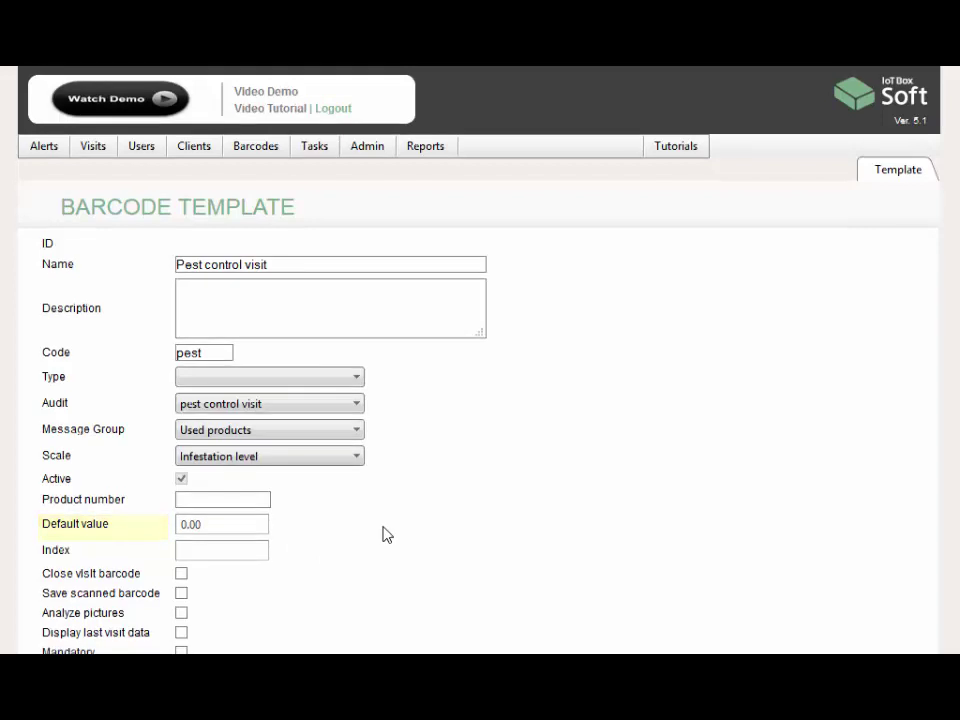
Enable Save scanned barcode, Display last visit data and Mandatory for the template, leave Close visit barcode off, and save it
{"action": "scroll", "coordinate": [387, 535], "scroll_direction": "down", "scroll_amount": 3}
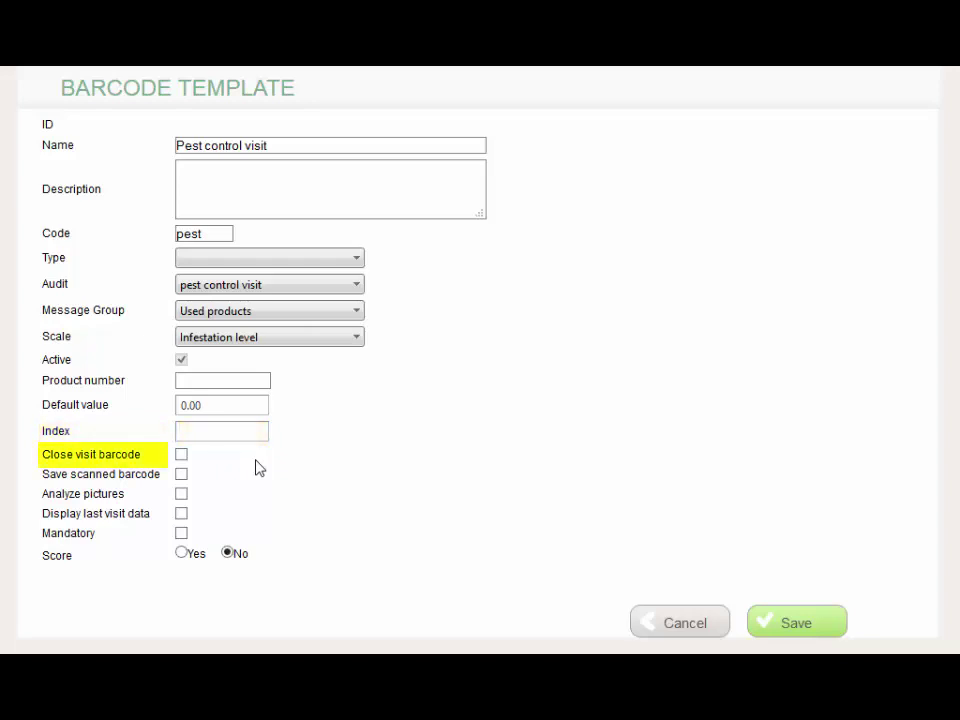
{"action": "left_click", "coordinate": [182, 456]}
{"action": "left_click", "coordinate": [184, 460]}
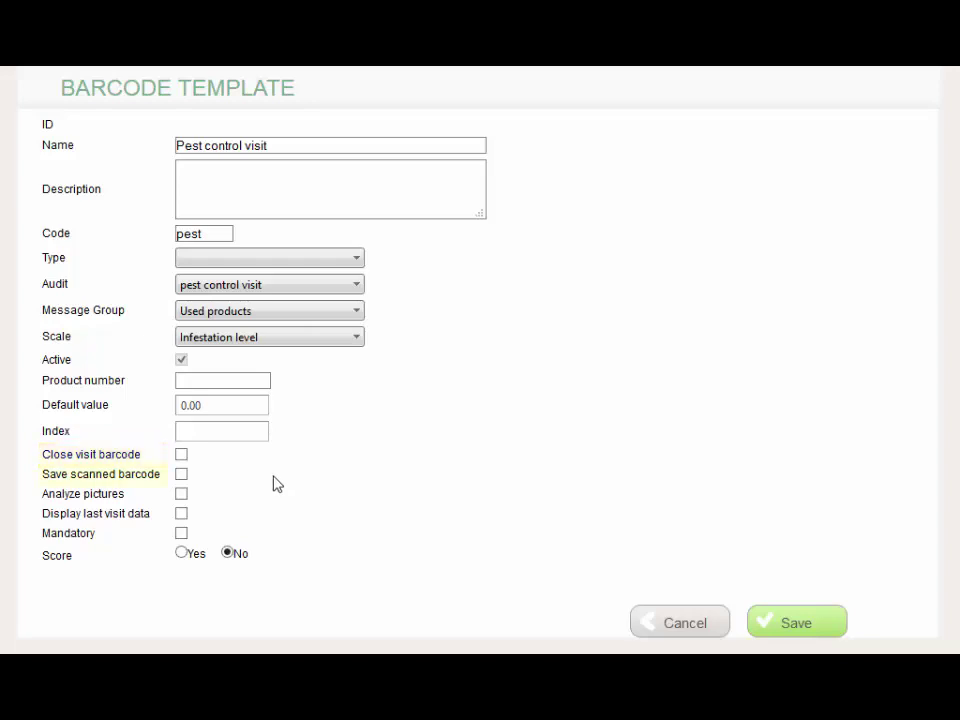
{"action": "left_click", "coordinate": [182, 474]}
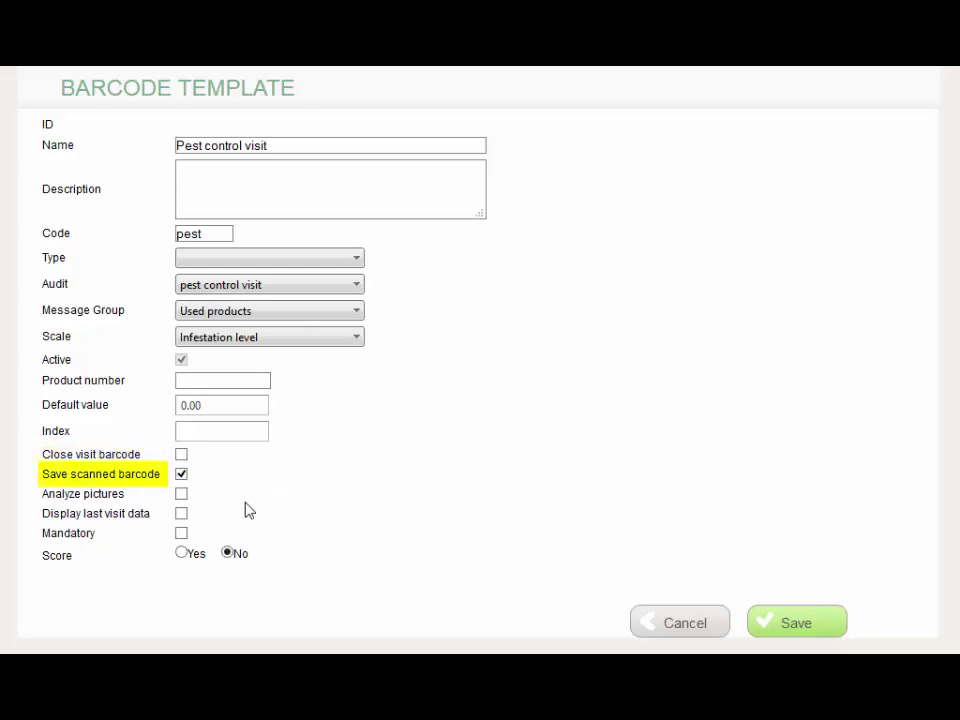
{"action": "left_click", "coordinate": [182, 474]}
{"action": "left_click", "coordinate": [182, 476]}
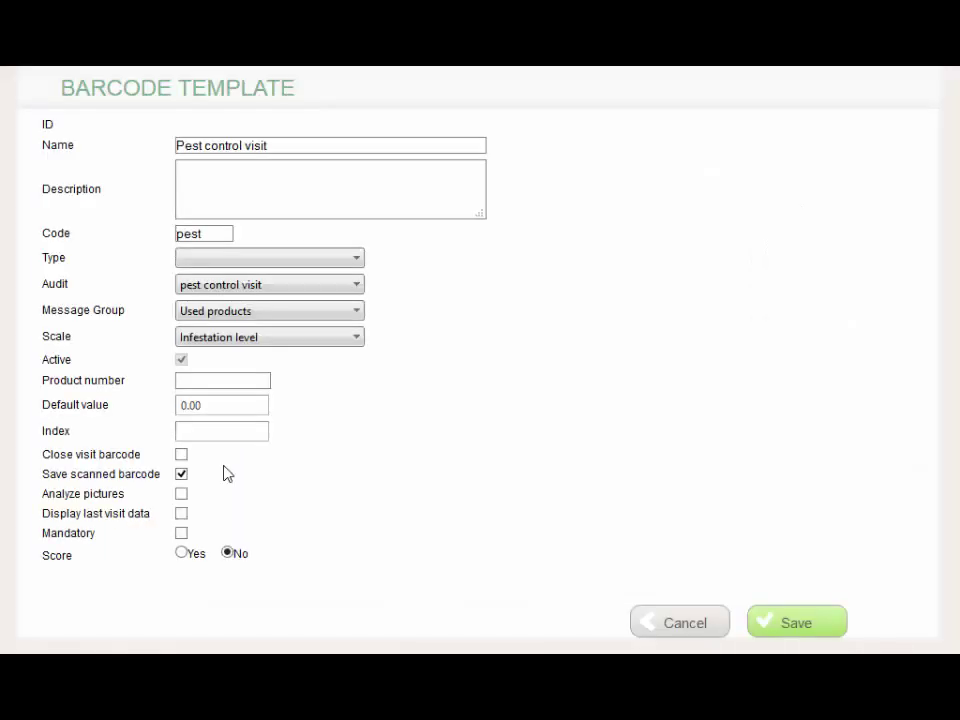
{"action": "left_click", "coordinate": [182, 515]}
{"action": "left_click", "coordinate": [181, 533]}
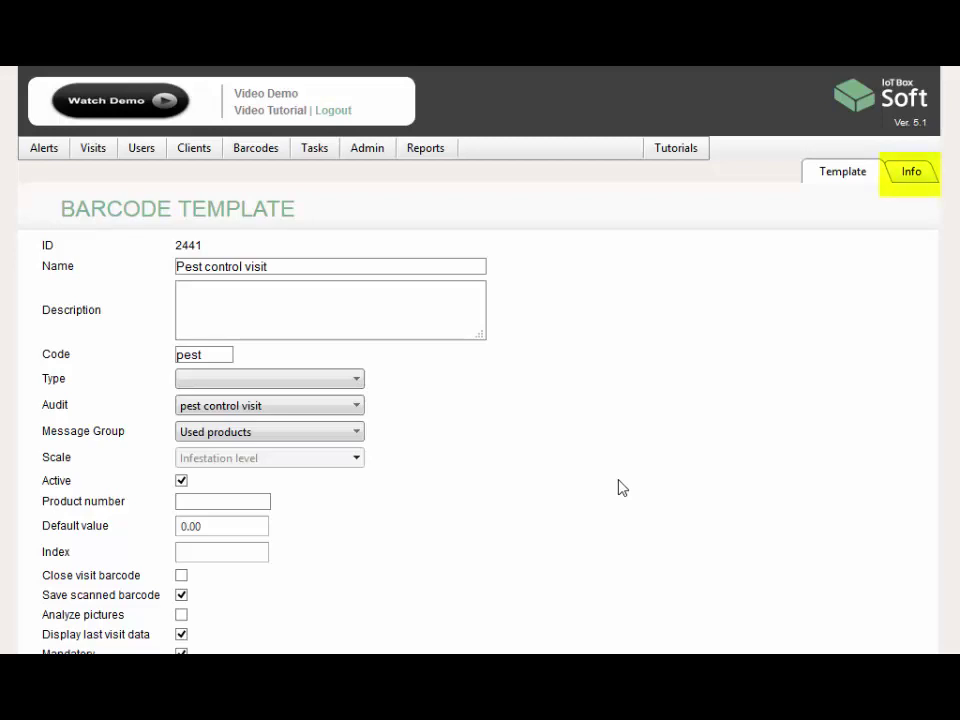
Add an info item named "Safety Sheet" to the Pest control visit template and save it
{"action": "left_click", "coordinate": [911, 182]}
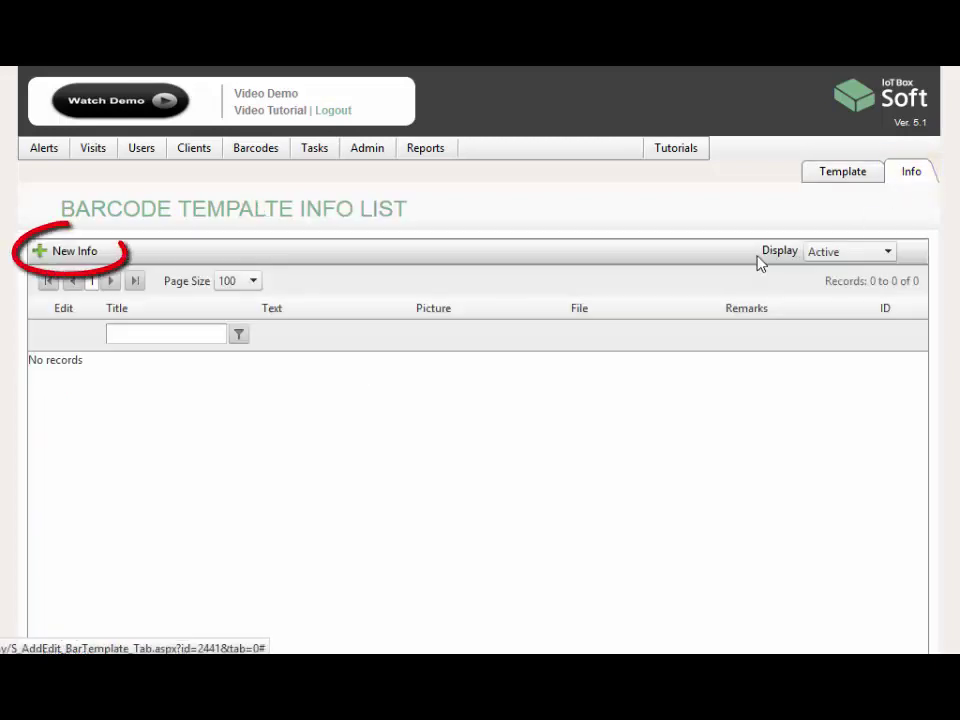
{"action": "left_click", "coordinate": [96, 259]}
{"action": "left_click", "coordinate": [153, 266]}
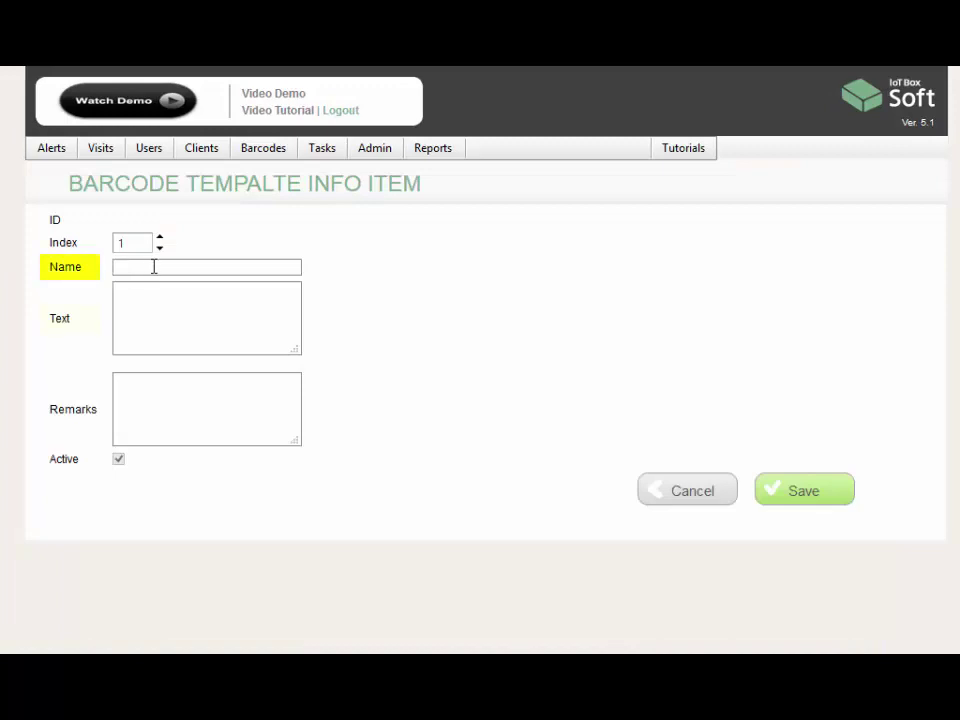
{"action": "type", "text": "Safety"}
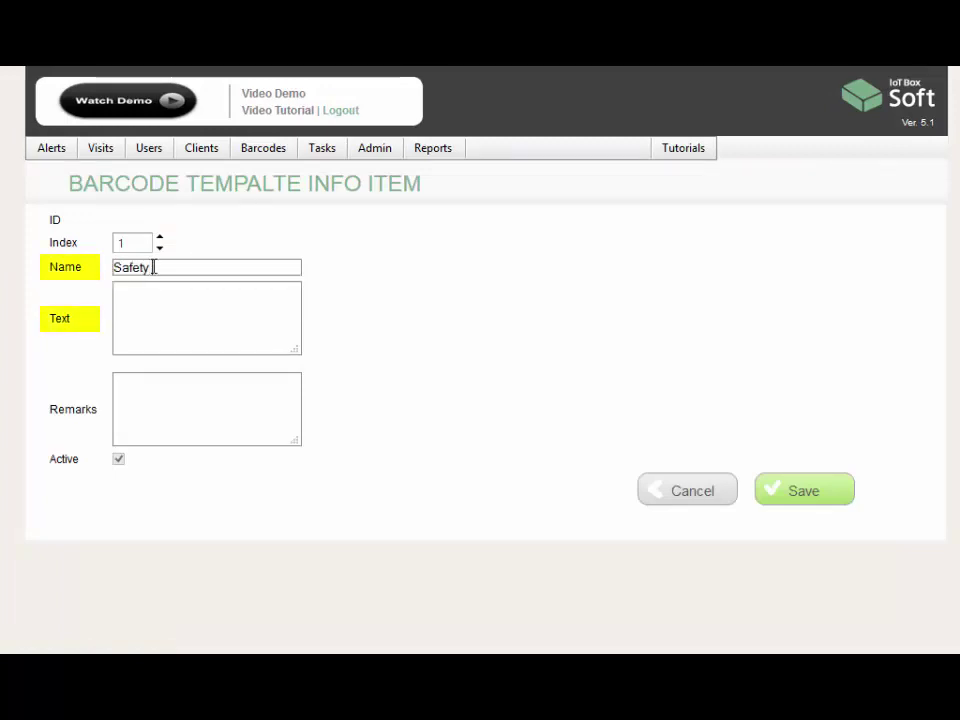
{"action": "type", "text": " Sheet"}
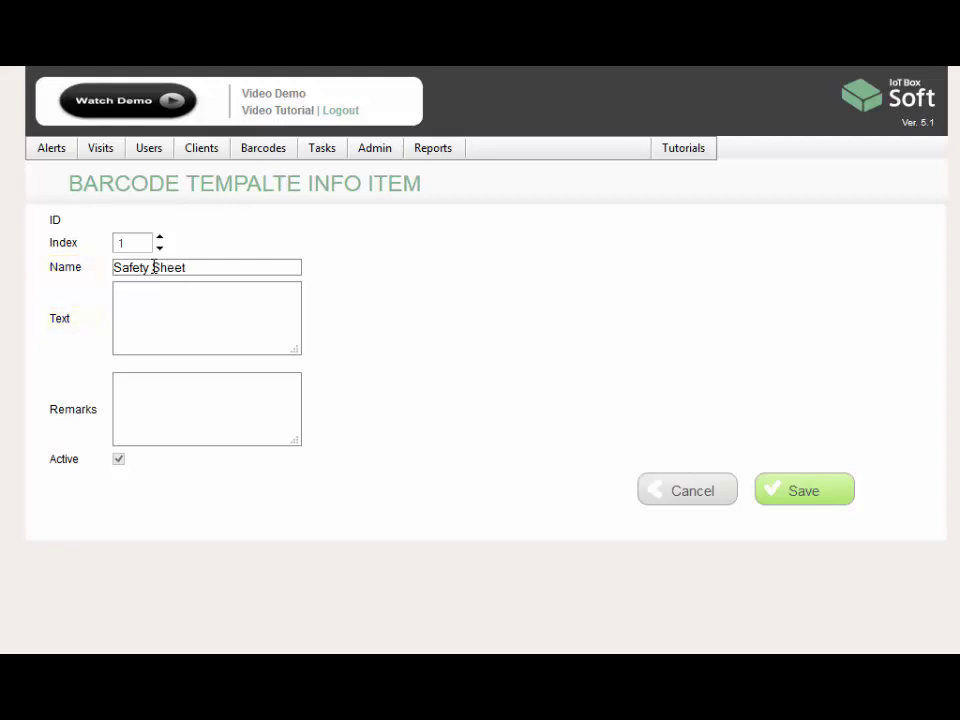
{"action": "left_click", "coordinate": [206, 328]}
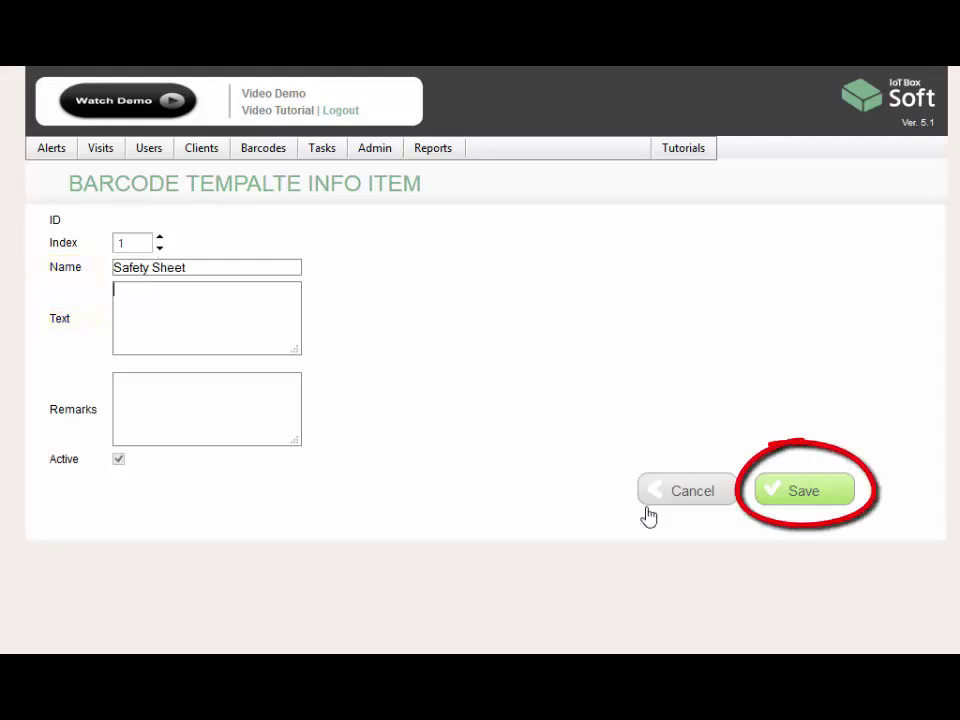
{"action": "left_click", "coordinate": [805, 509]}
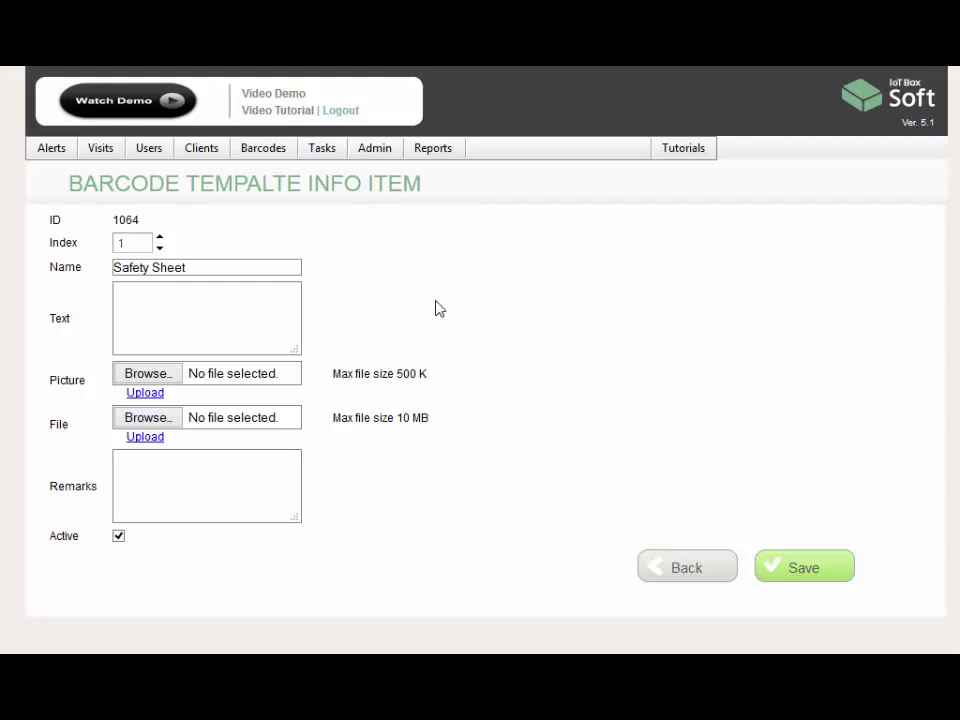
Return to the barcode templates list, and open the barcodes of Site A belonging to the client Demo
{"action": "mouse_move", "coordinate": [263, 150]}
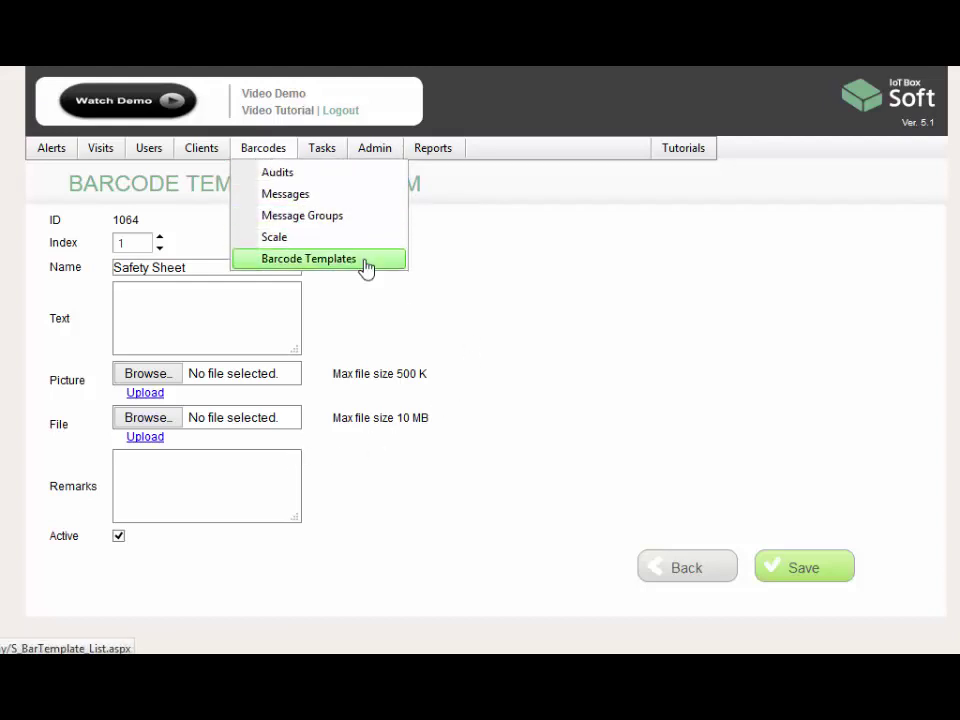
{"action": "left_click", "coordinate": [365, 262]}
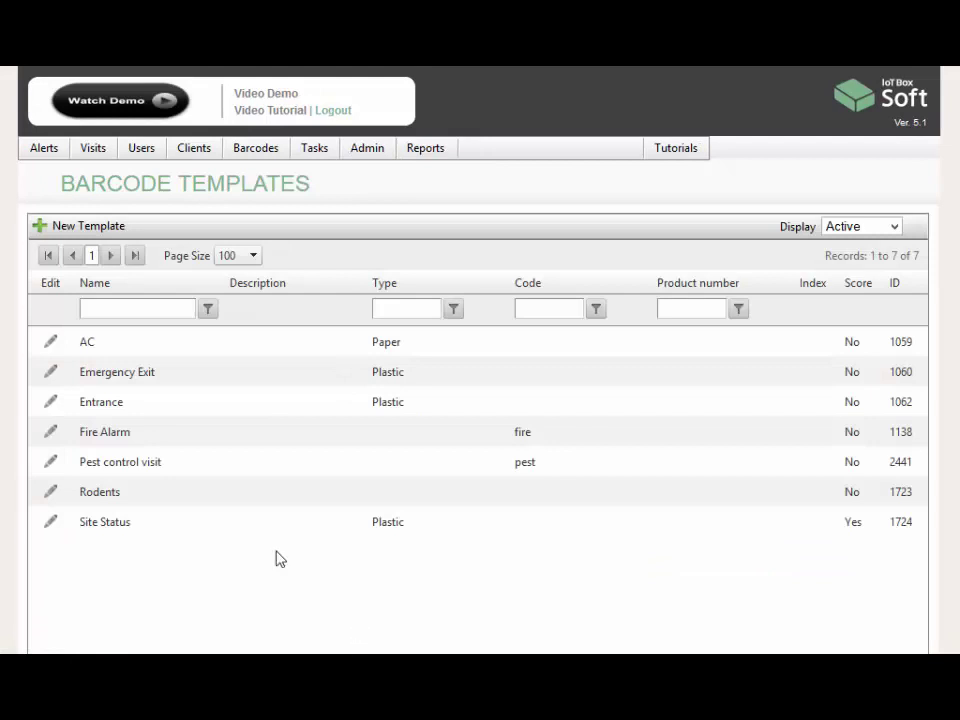
{"action": "mouse_move", "coordinate": [194, 150]}
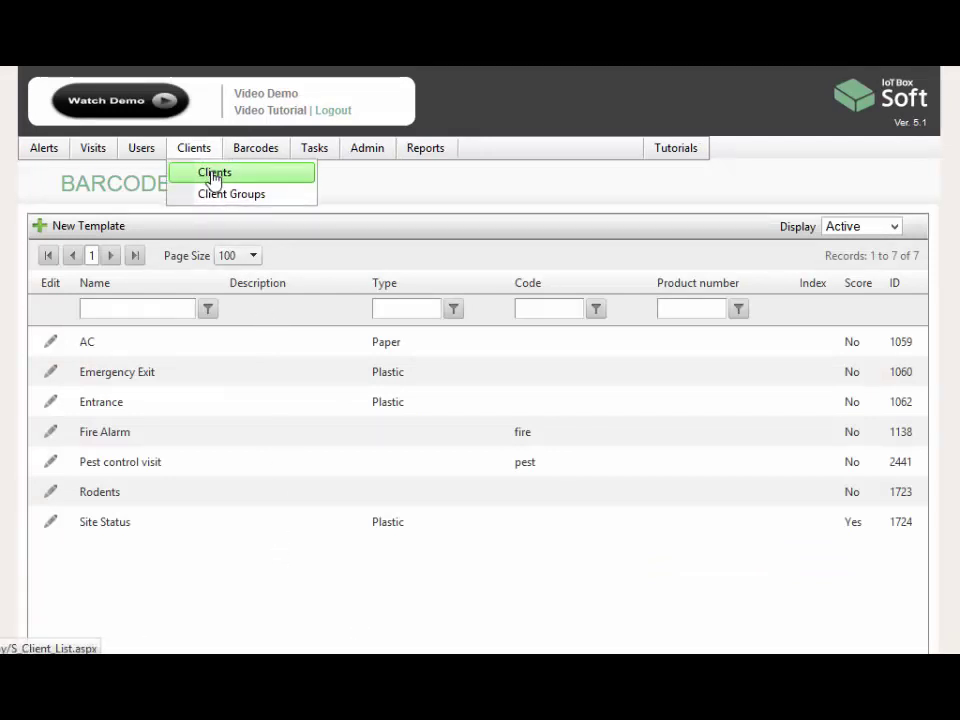
{"action": "left_click", "coordinate": [213, 175]}
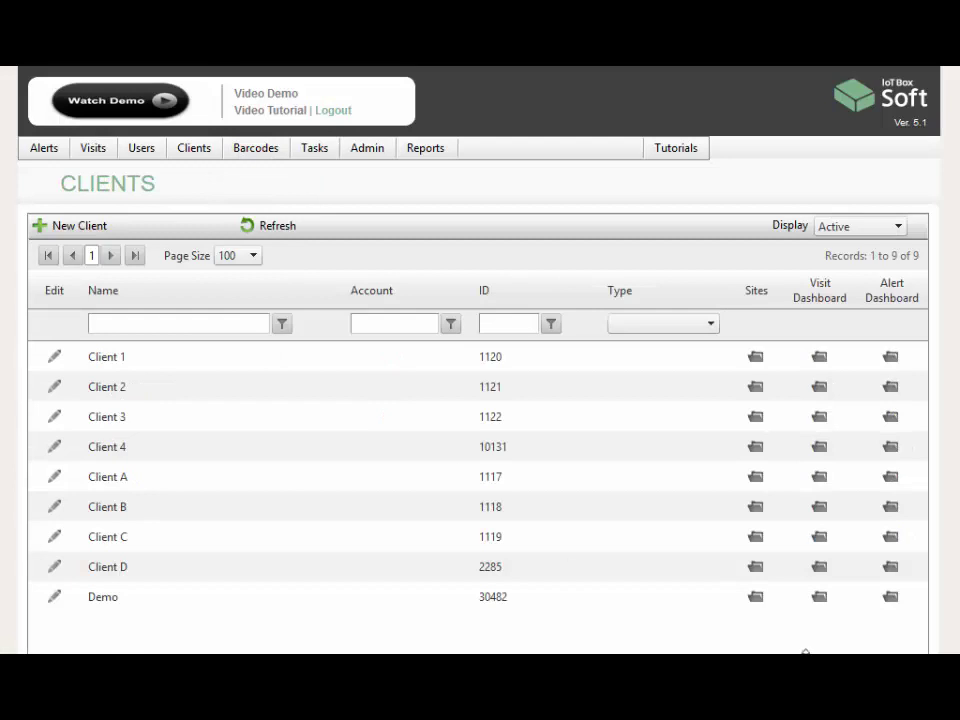
{"action": "left_click", "coordinate": [756, 598]}
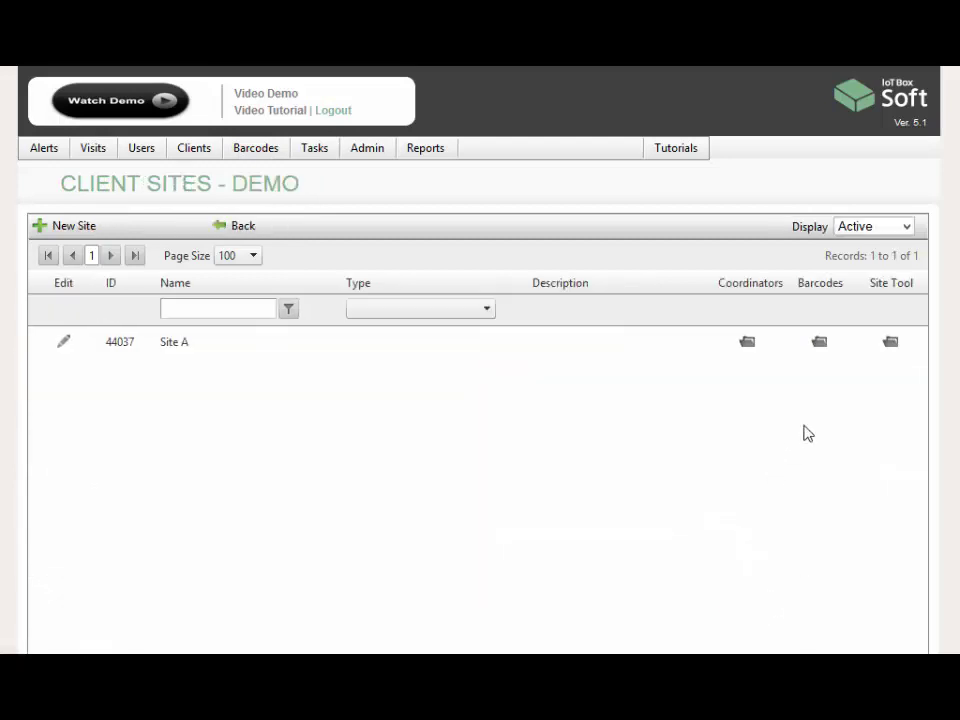
{"action": "left_click", "coordinate": [819, 345]}
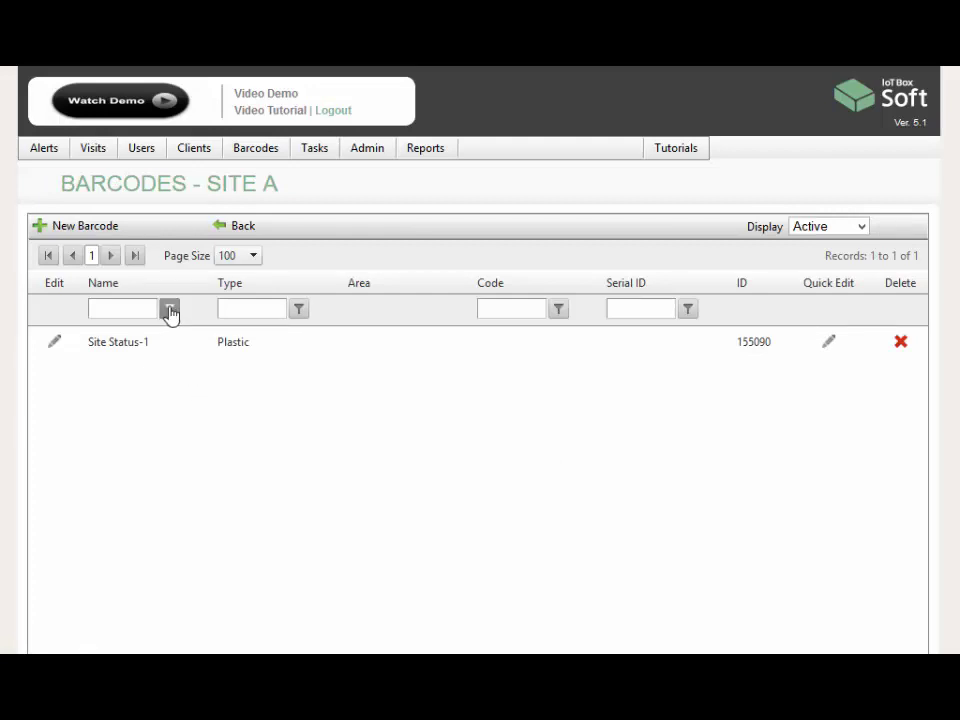
Create 1 new barcode for Site A from the "Pest control visit" template
{"action": "left_click", "coordinate": [40, 227]}
{"action": "left_click", "coordinate": [247, 274]}
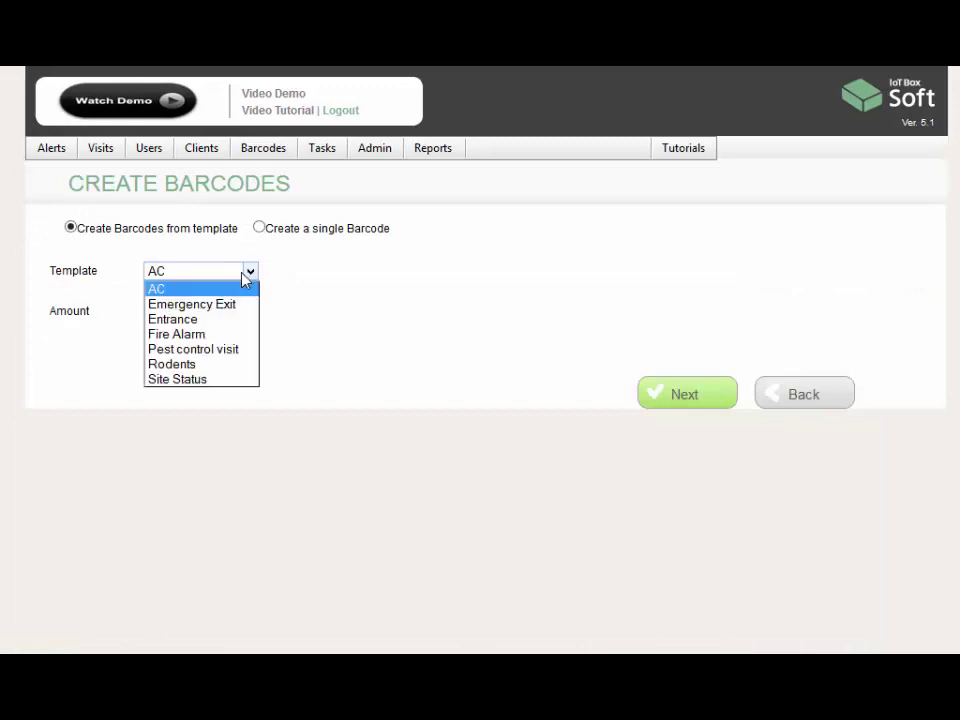
{"action": "left_click", "coordinate": [193, 349]}
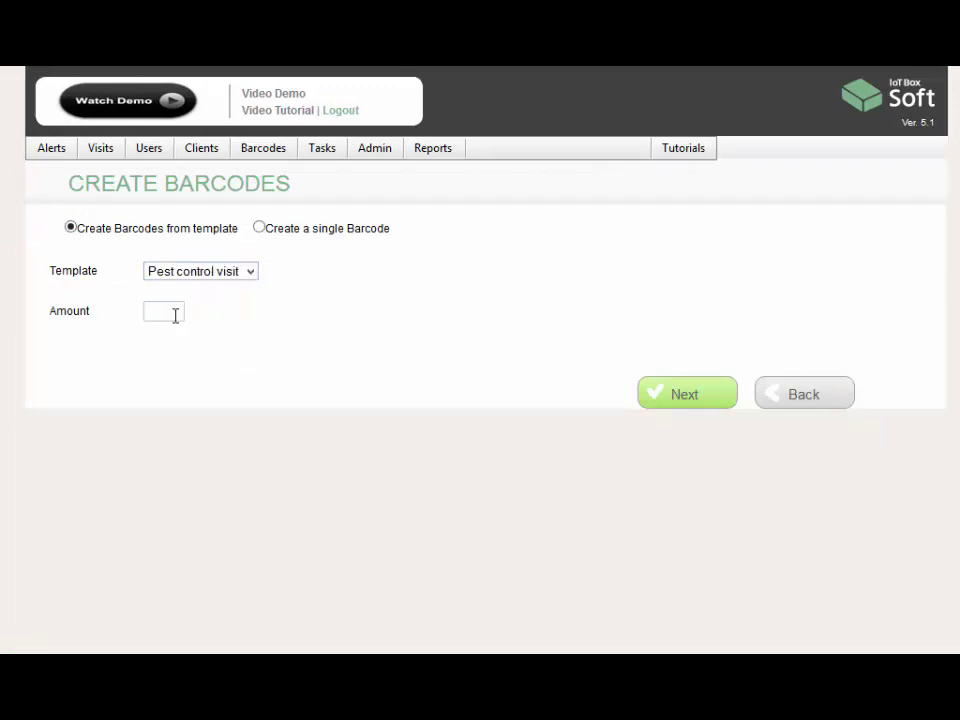
{"action": "left_click", "coordinate": [163, 309]}
{"action": "type", "text": "1"}
{"action": "left_click", "coordinate": [694, 401]}
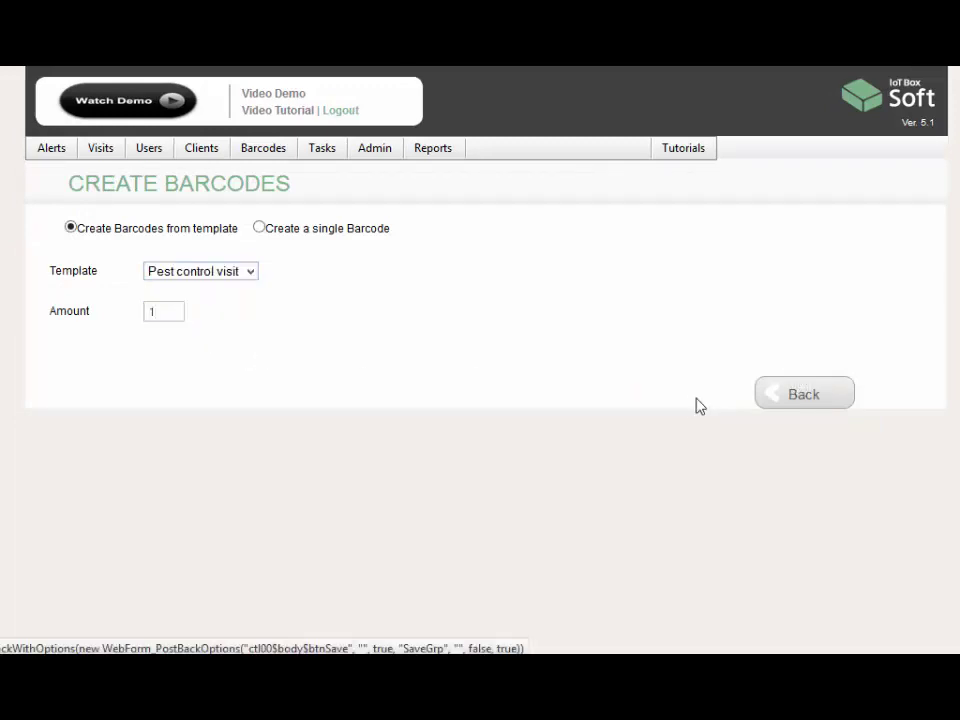